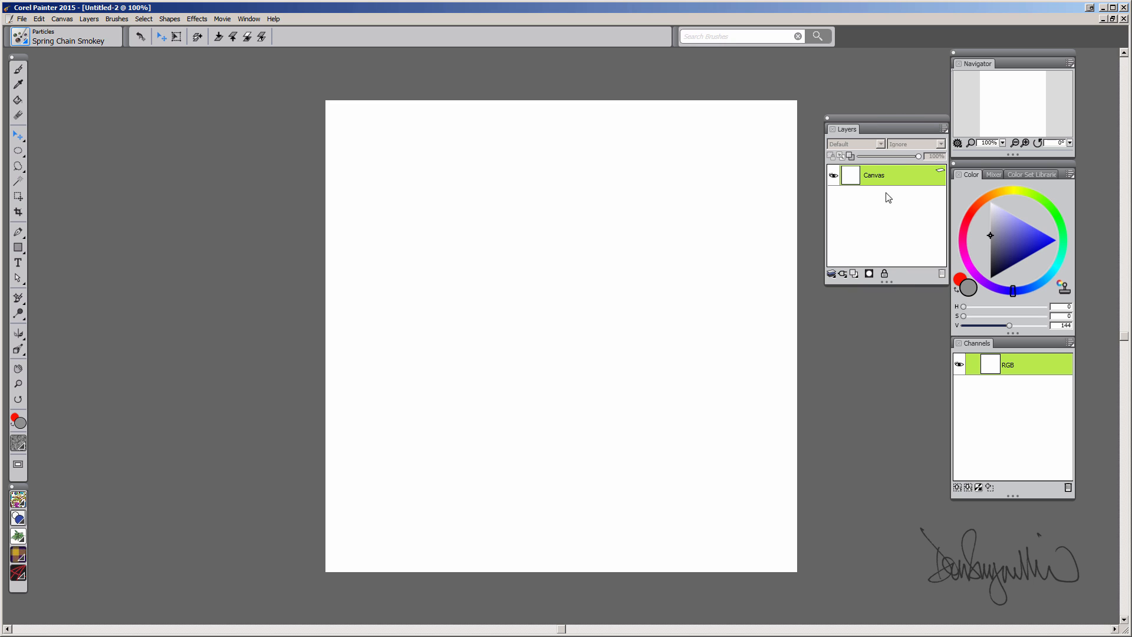
- Add a Liquid Metal dynamic layer and move its settings dialog to the left
left_click(843, 274)
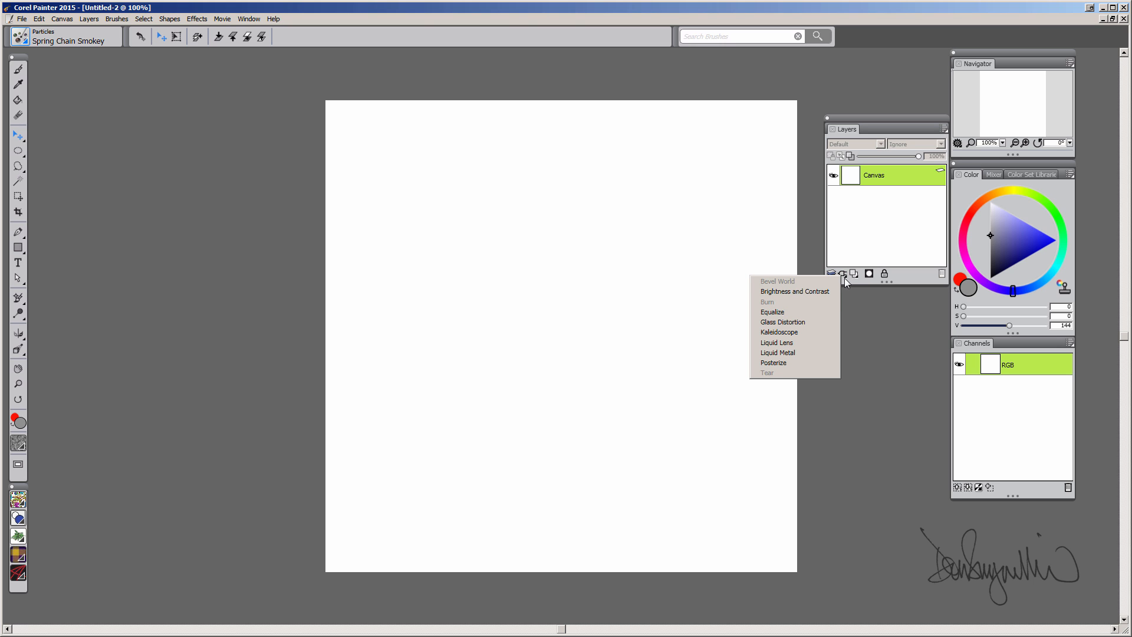
left_click(810, 356)
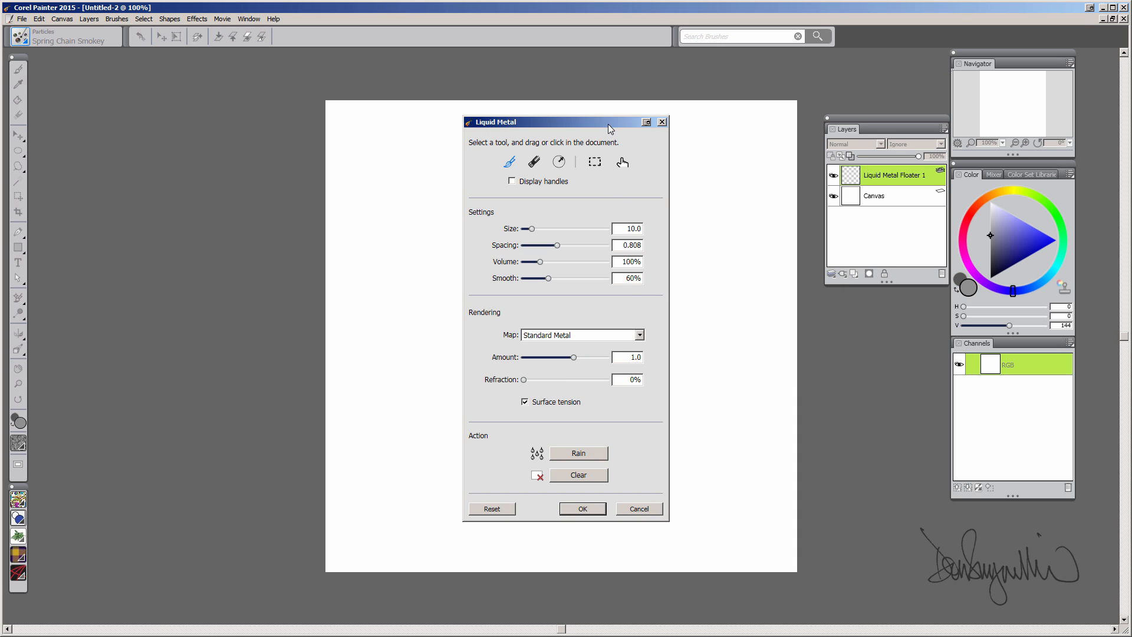
left_click_drag(607, 123, 245, 101)
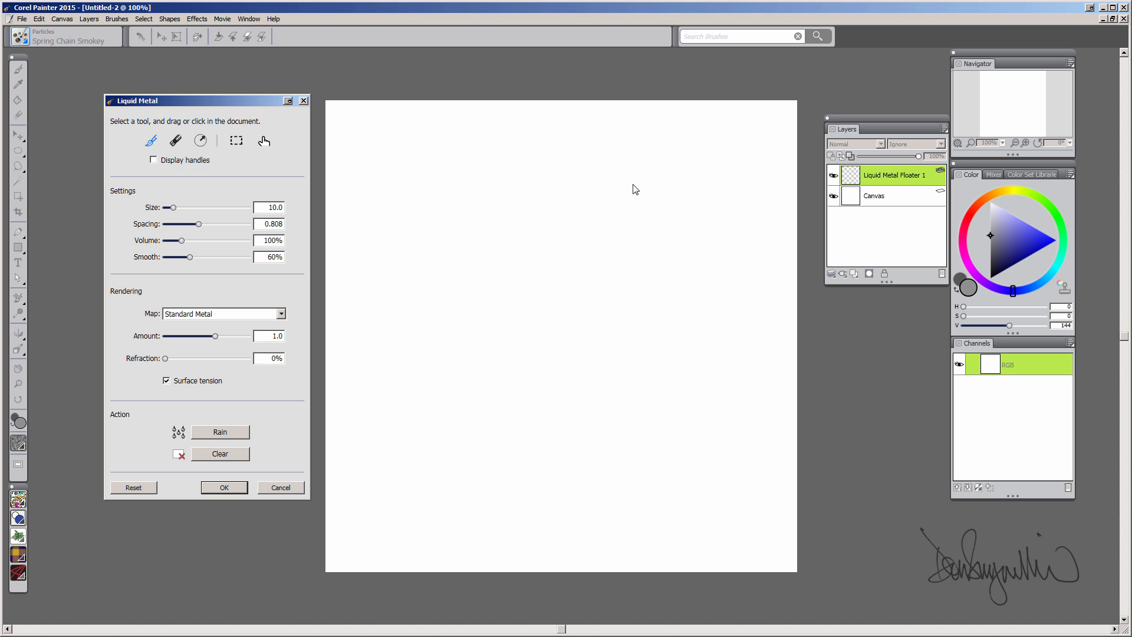
- Paint liquid-metal spirals, loops, an eye loop with rays, and a hook with a larger brush
mouse_move(638, 192)
left_mouse_down()
mouse_move(598, 197)
mouse_move(624, 240)
mouse_move(664, 256)
mouse_move(648, 257)
mouse_move(602, 321)
left_mouse_up()
mouse_move(688, 363)
left_mouse_down()
mouse_move(670, 361)
mouse_move(690, 450)
mouse_move(688, 376)
mouse_move(651, 374)
mouse_move(649, 434)
mouse_move(660, 396)
mouse_move(664, 410)
mouse_move(749, 363)
left_mouse_up()
mouse_move(714, 398)
left_mouse_down()
mouse_move(755, 389)
mouse_move(756, 439)
left_mouse_up()
mouse_move(707, 445)
left_mouse_down()
mouse_move(736, 462)
mouse_move(703, 475)
left_mouse_up()
mouse_move(695, 259)
left_mouse_down()
mouse_move(667, 330)
mouse_move(705, 309)
mouse_move(681, 314)
left_mouse_up()
key("bracketright")
mouse_move(691, 204)
left_mouse_down()
mouse_move(664, 156)
mouse_move(745, 152)
mouse_move(690, 166)
mouse_move(717, 155)
left_mouse_up()
mouse_move(557, 135)
left_mouse_down()
mouse_move(571, 144)
mouse_move(554, 128)
left_mouse_up()
mouse_move(538, 210)
left_mouse_down()
mouse_move(532, 246)
mouse_move(540, 203)
left_mouse_up()
mouse_move(493, 321)
left_mouse_down()
mouse_move(527, 346)
mouse_move(495, 323)
left_mouse_up()
mouse_move(570, 382)
left_mouse_down()
mouse_move(571, 391)
mouse_move(566, 378)
left_mouse_up()
- Scatter thirteen round metal drops down the left side of the canvas
left_click(201, 140)
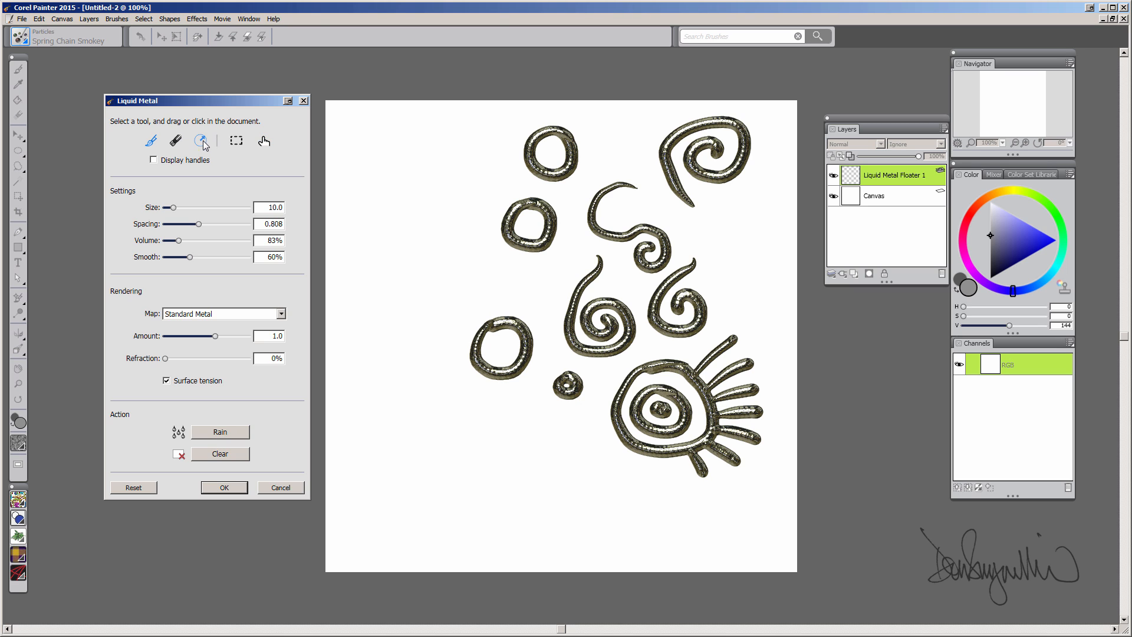
left_click(447, 138)
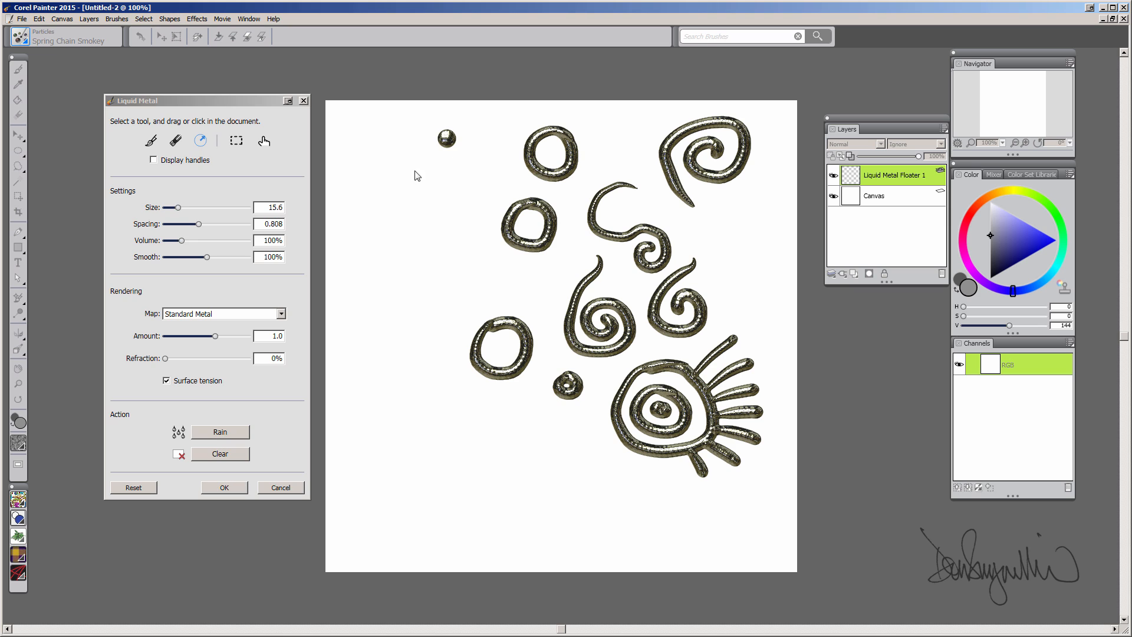
left_click(413, 171)
left_click(463, 171)
left_click(399, 224)
left_click(437, 207)
left_click(404, 279)
left_click(437, 250)
left_click(416, 328)
left_click(456, 282)
left_click(507, 277)
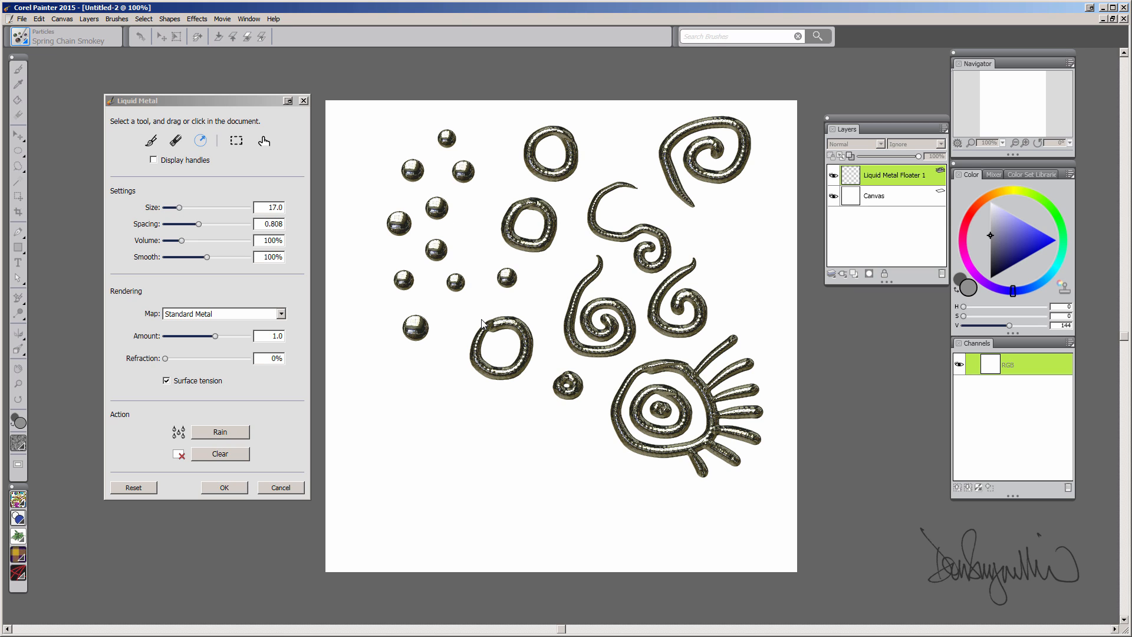
left_click(424, 396)
left_click(422, 444)
left_click(462, 416)
- Paint a rectangular loop, a vertical bar, three horizontal bars and a square spiral
left_click(151, 140)
mouse_move(543, 434)
left_mouse_down()
mouse_move(543, 456)
mouse_move(565, 428)
mouse_move(545, 450)
left_mouse_up()
left_click_drag(511, 406, 502, 535)
left_click_drag(603, 517, 718, 511)
left_click_drag(595, 492, 669, 484)
left_click_drag(593, 475, 653, 465)
mouse_move(441, 482)
left_mouse_down()
mouse_move(389, 530)
mouse_move(406, 512)
left_mouse_up()
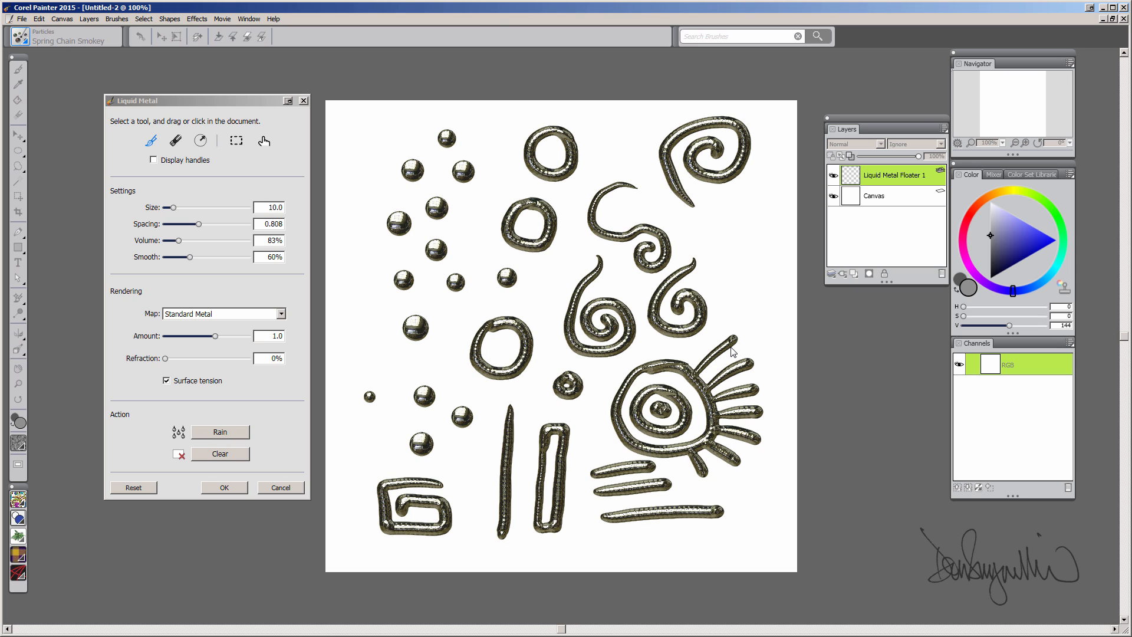
- Commit the metal, shift the layer slightly, and reopen its Liquid Metal settings at the left
left_click(223, 488)
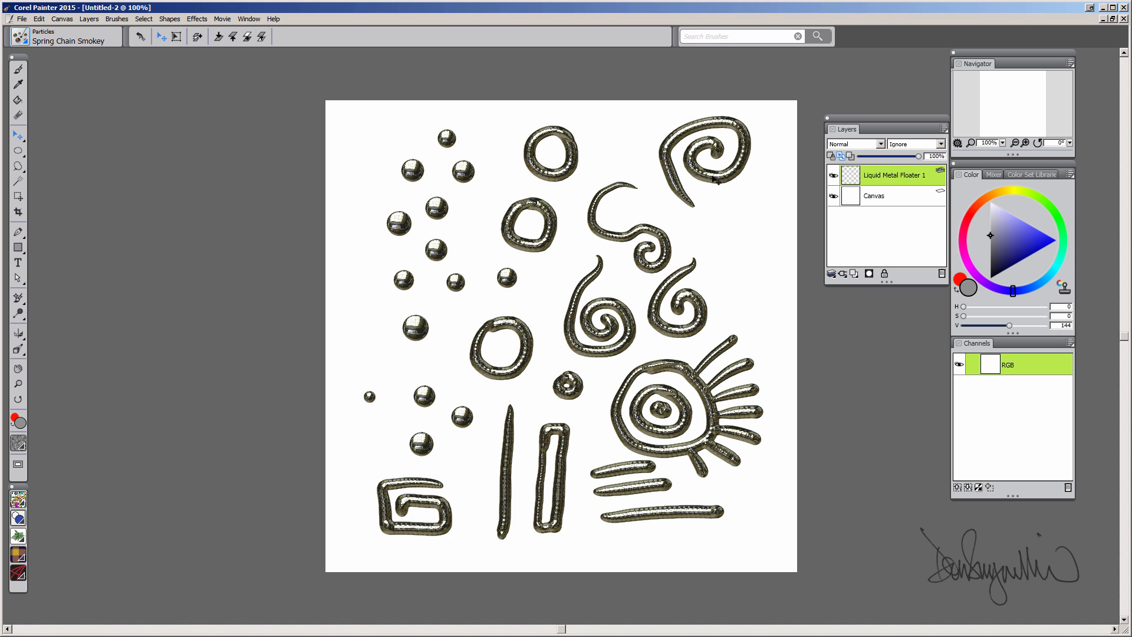
mouse_move(713, 177)
left_mouse_down()
mouse_move(702, 197)
mouse_move(718, 196)
mouse_move(725, 165)
mouse_move(708, 191)
left_mouse_up()
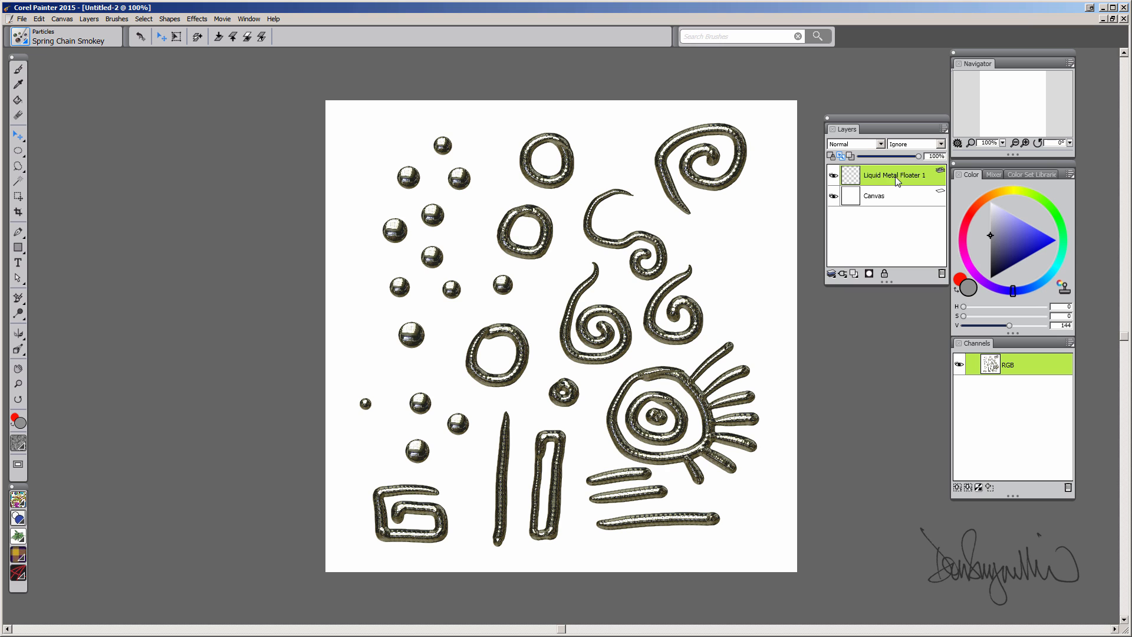
double_click(895, 176)
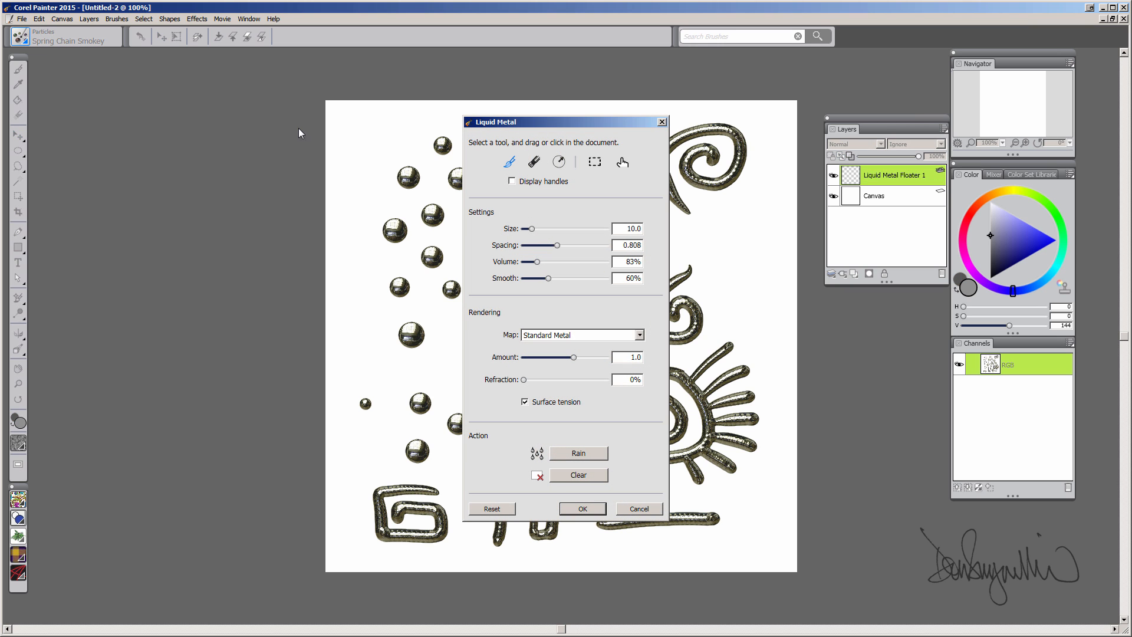
left_click_drag(556, 120, 177, 107)
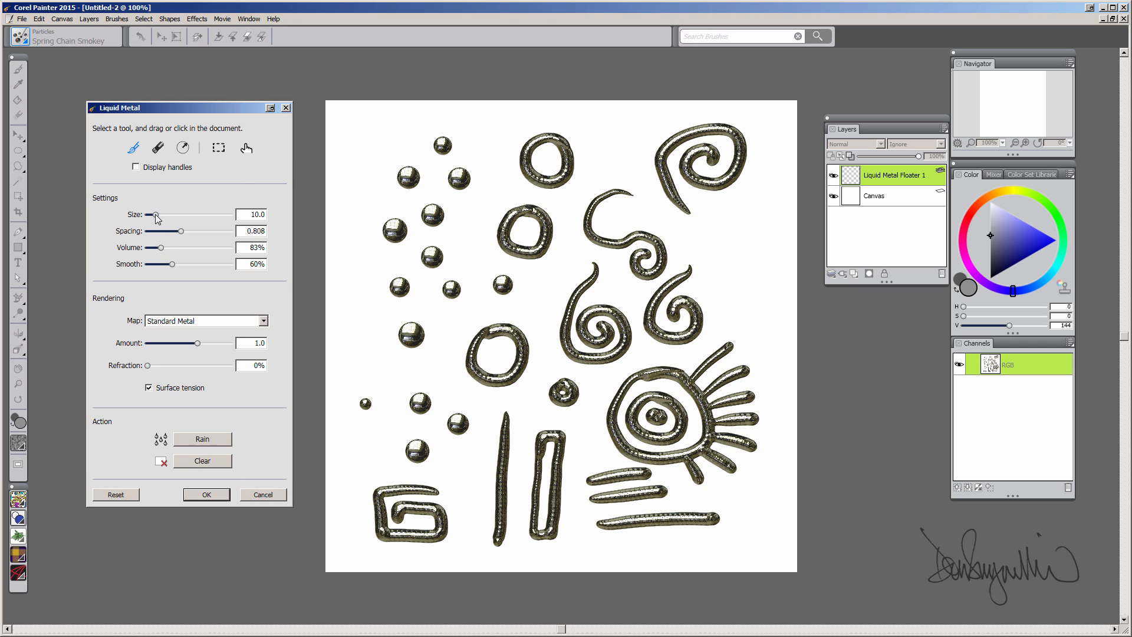
- With handles shown, move the top-left and top-right drops onto the eye's upper ray tips
left_click(136, 168)
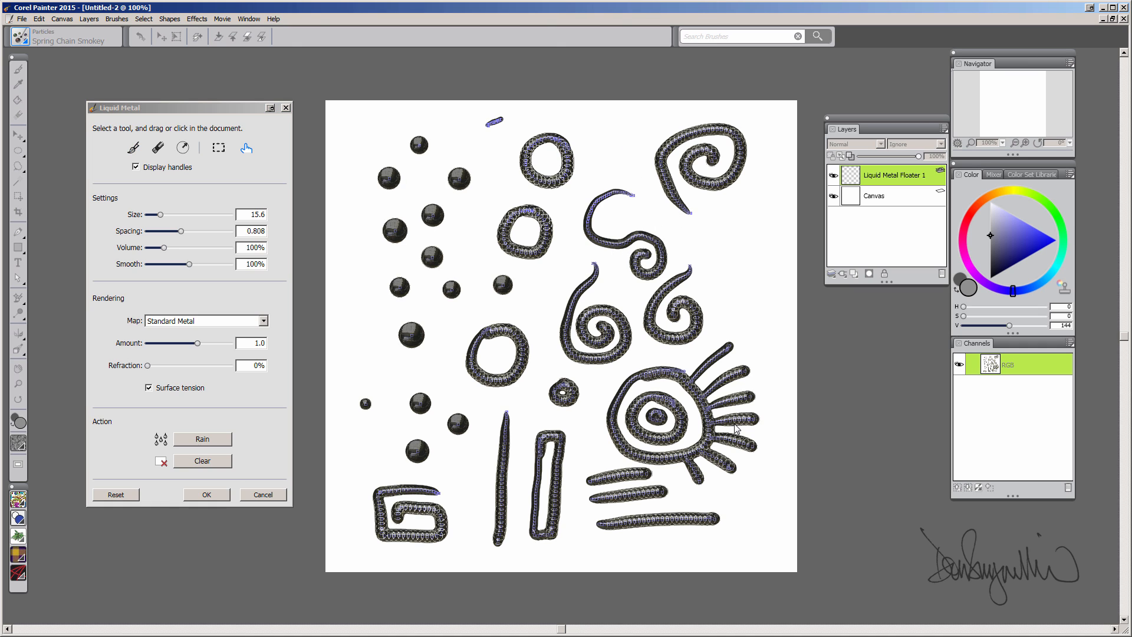
left_click(219, 147)
left_click_drag(407, 127, 760, 334)
left_click(247, 148)
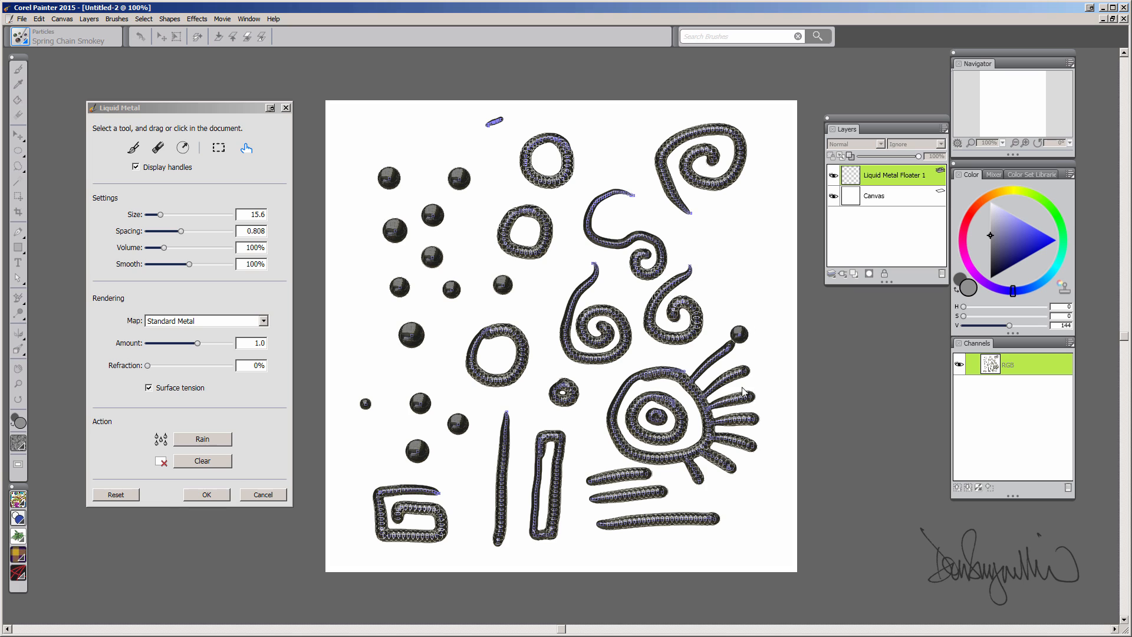
left_click(218, 147)
mouse_move(442, 164)
left_mouse_down()
mouse_move(479, 195)
mouse_move(783, 337)
mouse_move(762, 368)
left_mouse_up()
left_click(247, 148)
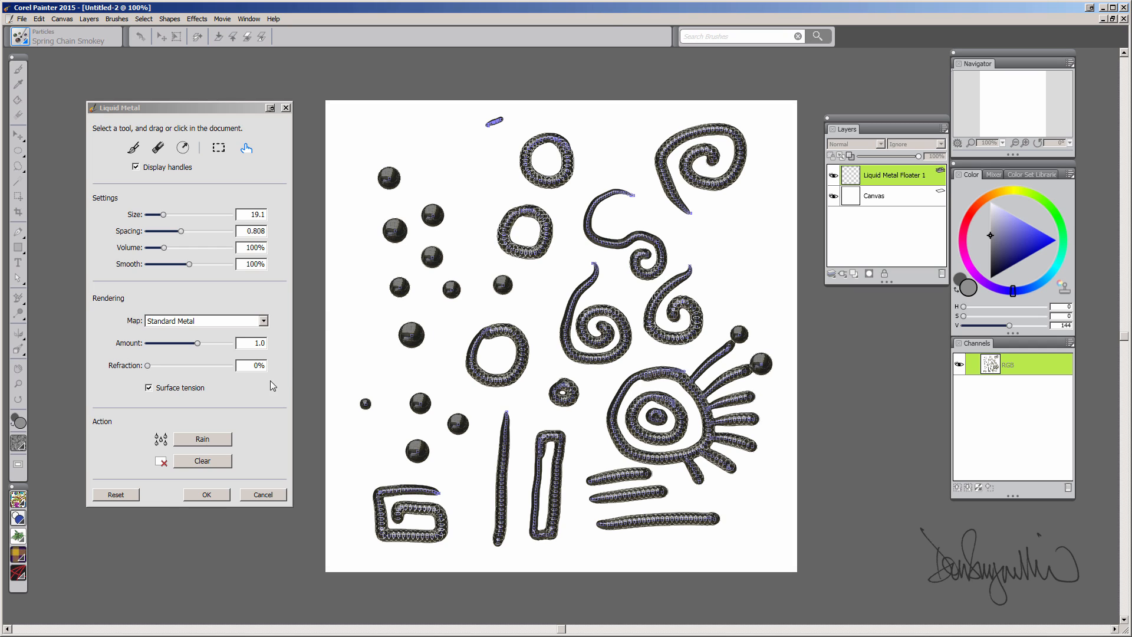
left_click(136, 168)
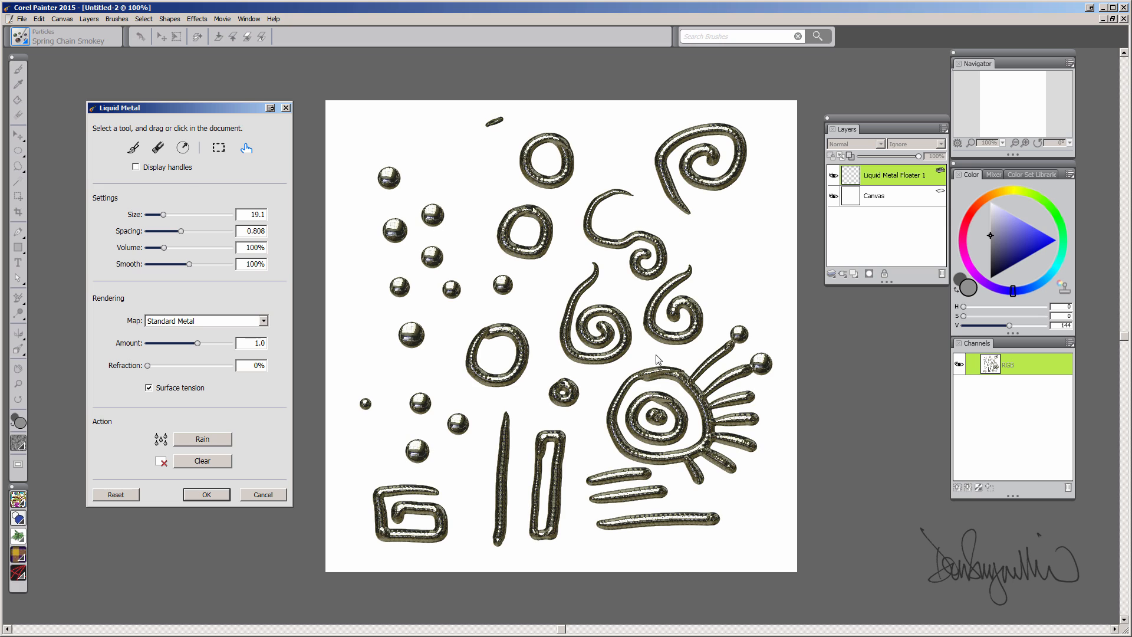
- Move three more left-side drops onto the eye's ray tips, including the lower ray
left_click(221, 147)
mouse_move(357, 154)
left_mouse_down()
mouse_move(764, 395)
mouse_move(778, 361)
mouse_move(770, 341)
left_mouse_up()
left_click(246, 148)
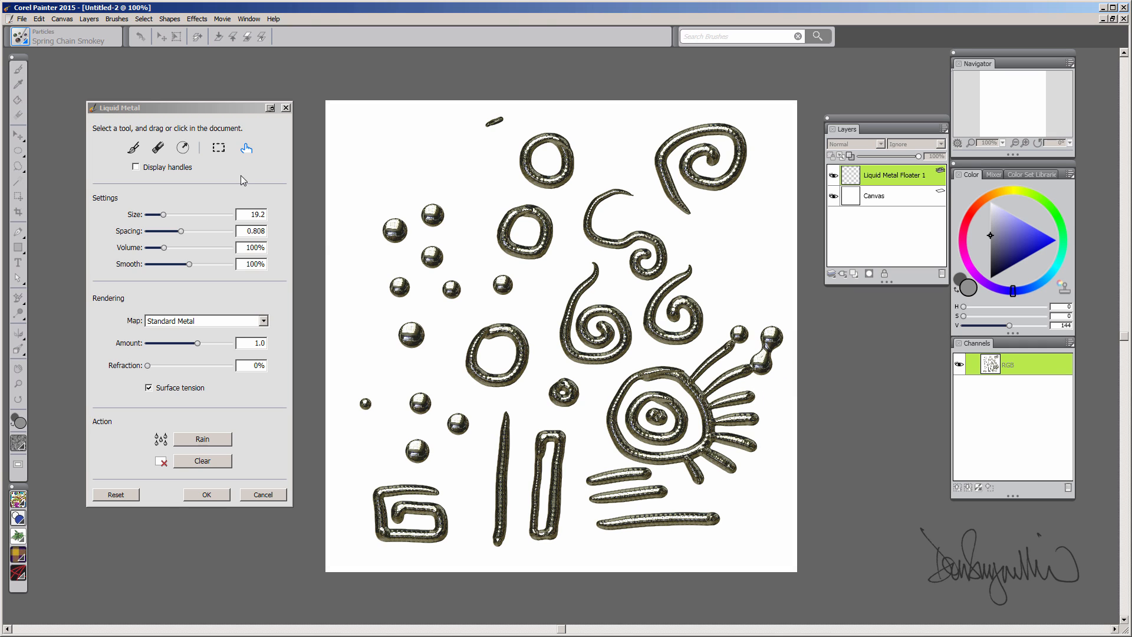
left_click(216, 146)
mouse_move(418, 193)
left_mouse_down()
mouse_move(453, 232)
mouse_move(785, 412)
mouse_move(769, 400)
left_mouse_up()
left_click(247, 149)
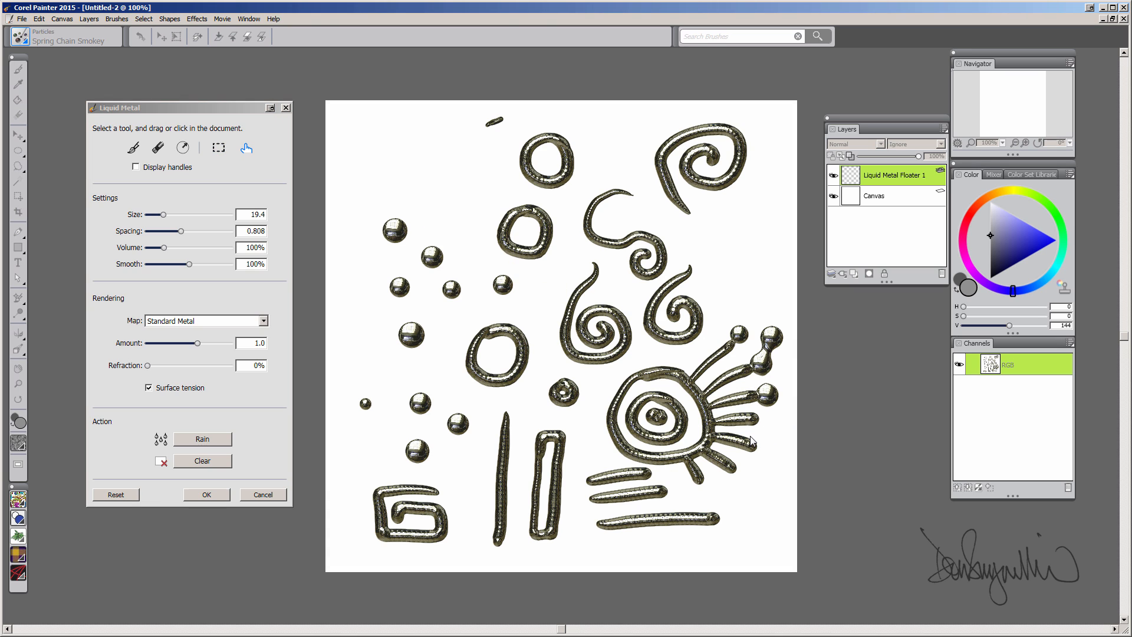
left_click(401, 289)
left_click_drag(401, 289, 768, 453)
- Place more loose drops at the ray ends and pull the centre blob out of the eye
left_click(432, 257)
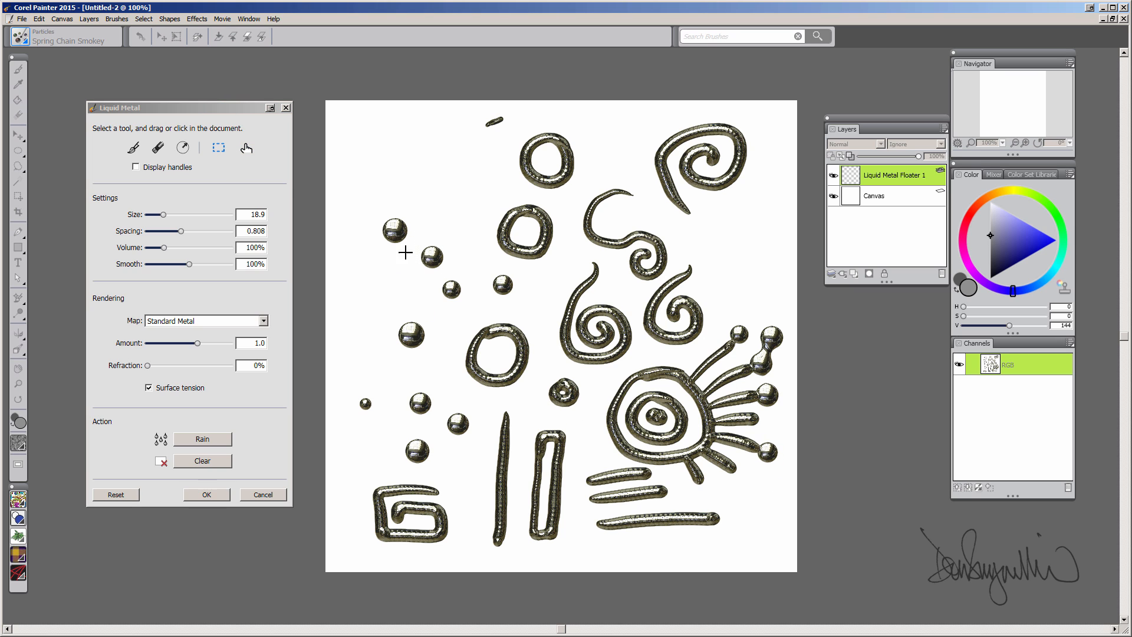
left_click_drag(441, 263, 745, 480)
left_click(219, 148)
left_click_drag(434, 272, 761, 497)
left_click(246, 147)
left_click(218, 148)
left_click_drag(388, 320, 740, 306)
left_click(246, 147)
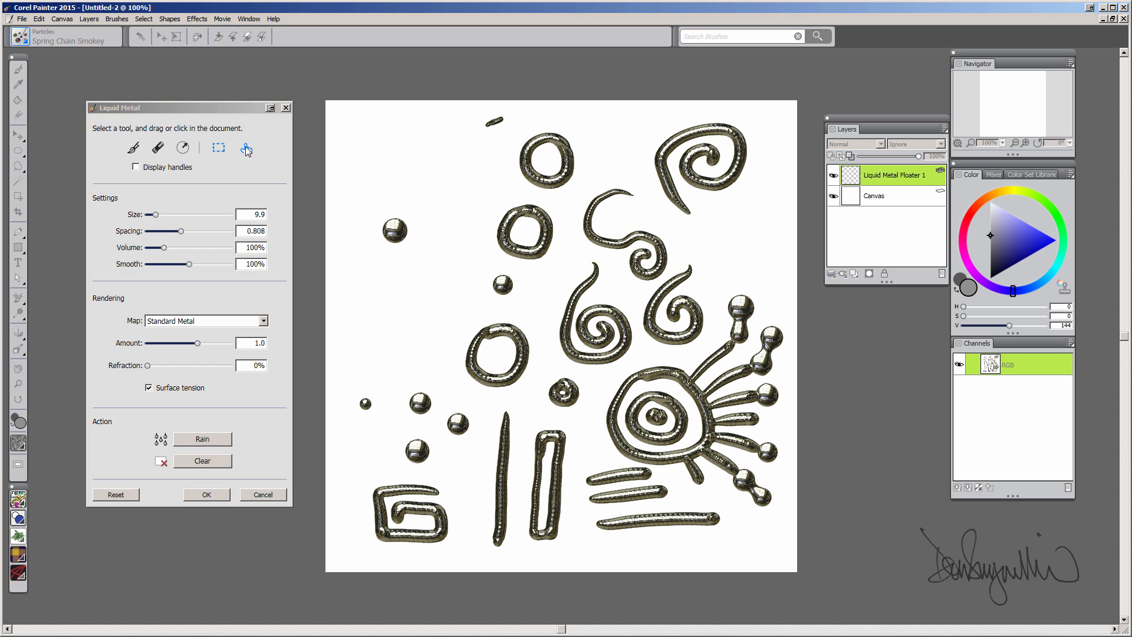
left_click_drag(365, 404, 783, 321)
left_click(657, 417)
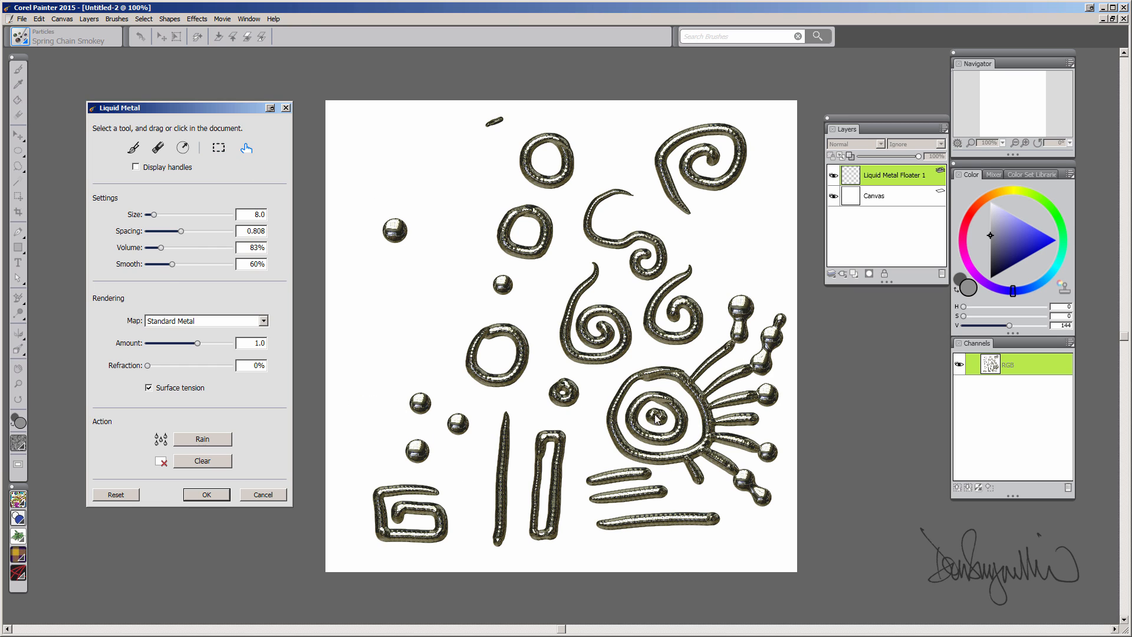
left_click_drag(657, 417, 388, 165)
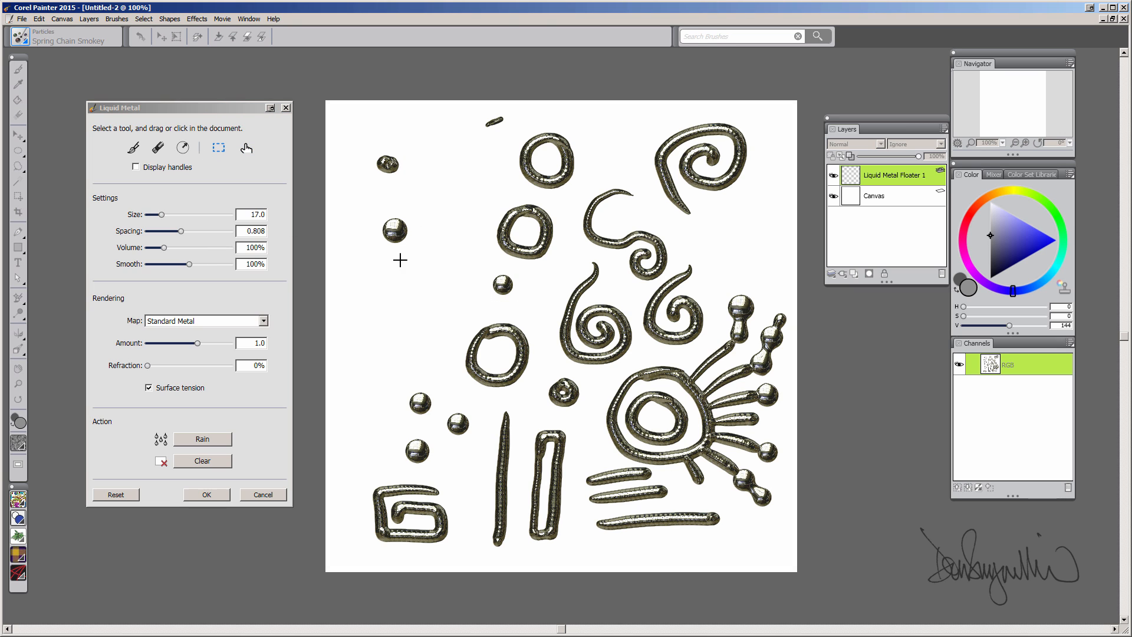
left_click(657, 418)
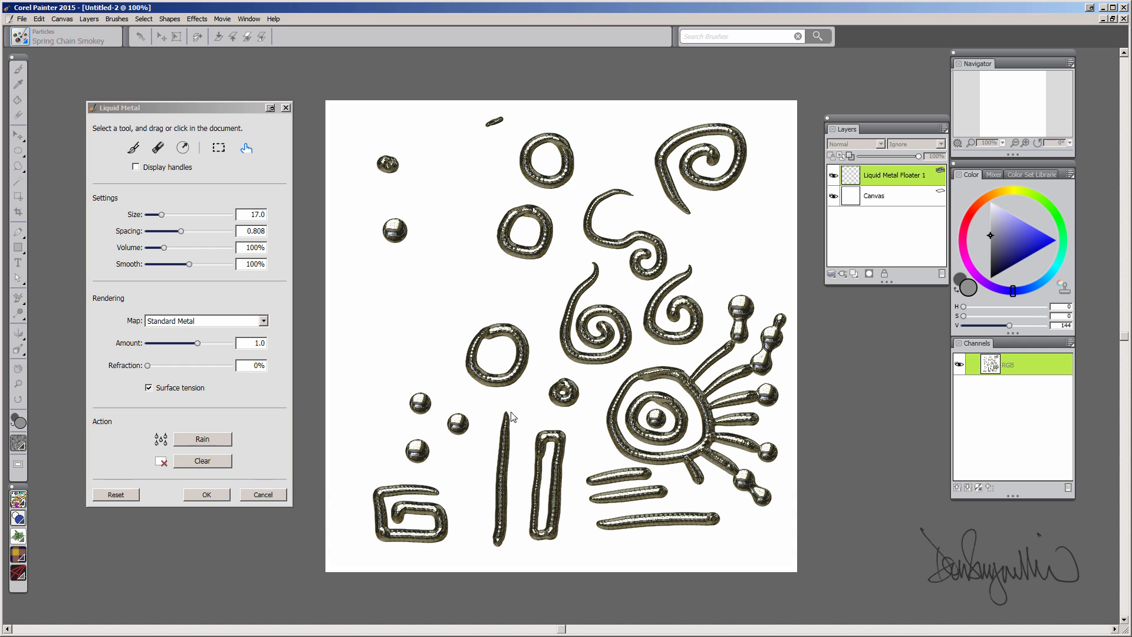
- Shift the bottom metal bar and the two short bars right and down
left_click(220, 147)
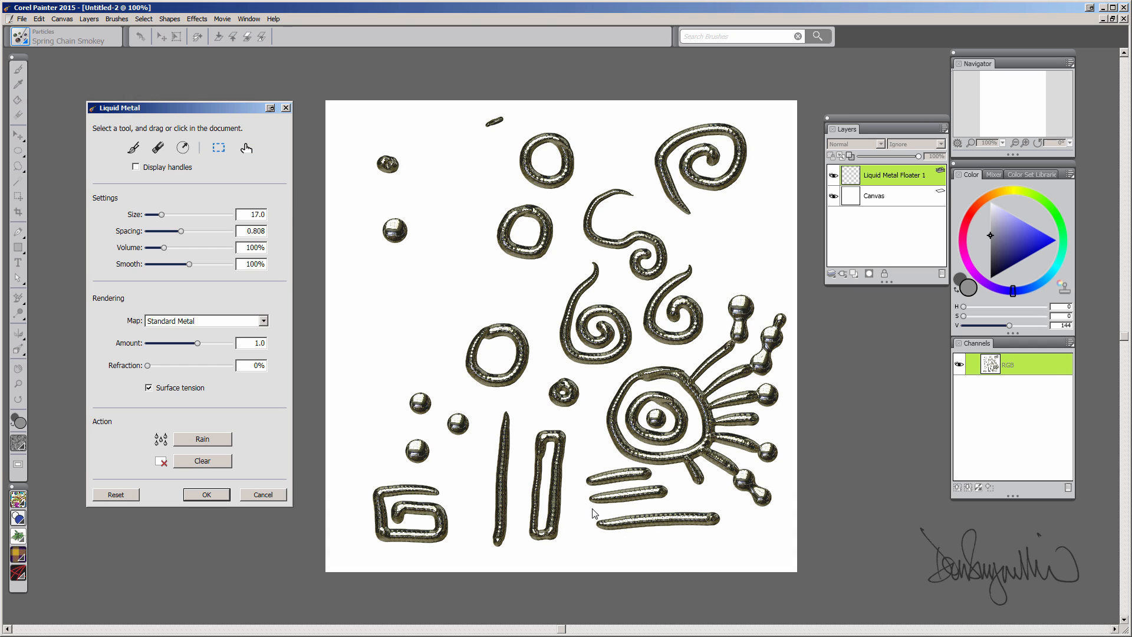
left_click_drag(592, 511, 746, 552)
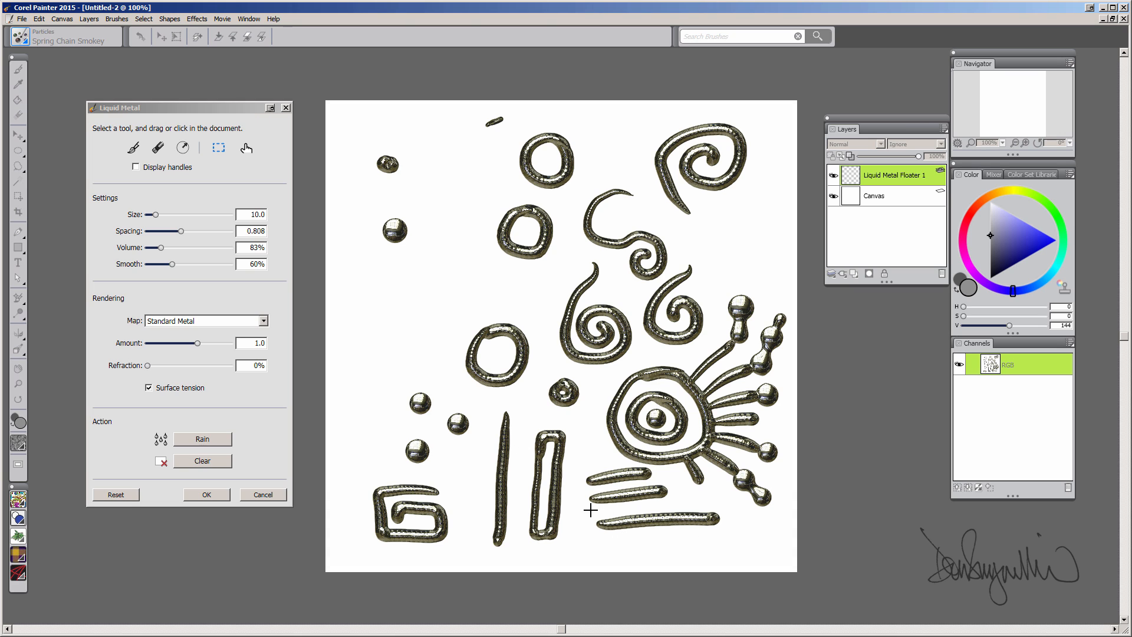
mouse_move(590, 510)
left_mouse_down()
mouse_move(728, 538)
mouse_move(703, 560)
left_mouse_up()
left_click(246, 152)
left_click_drag(659, 522, 718, 551)
left_click_drag(581, 460, 671, 519)
left_click(246, 147)
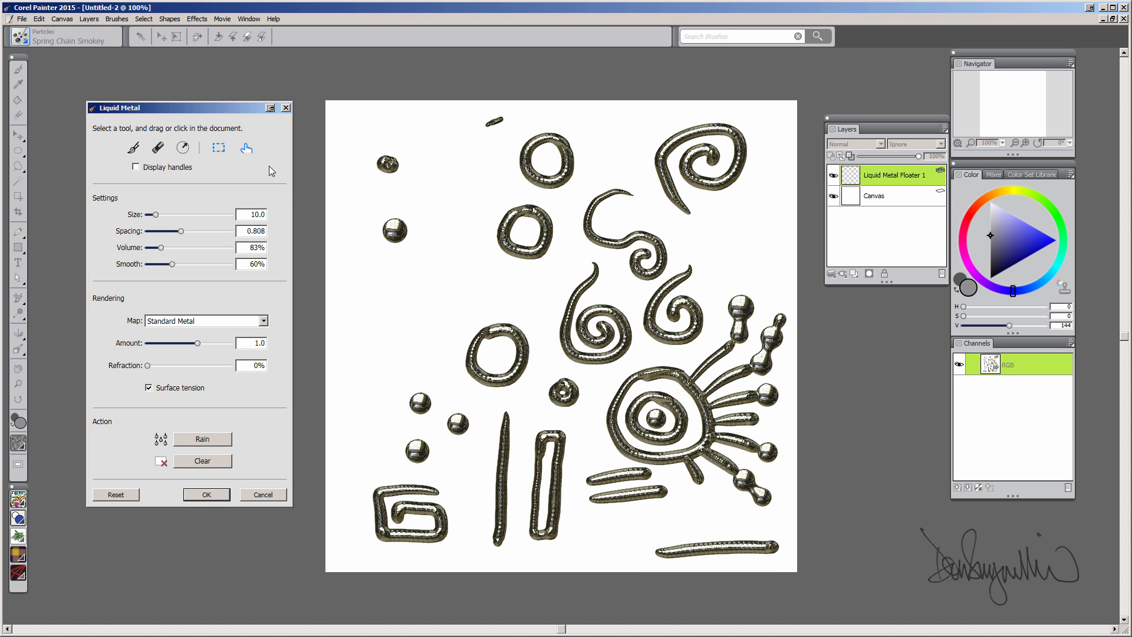
mouse_move(642, 473)
left_mouse_down()
mouse_move(677, 506)
mouse_move(709, 506)
mouse_move(695, 501)
left_mouse_up()
- Nudge the bottom stroke, cap two bar ends with metal balls, and accept the liquid metal
left_click(219, 149)
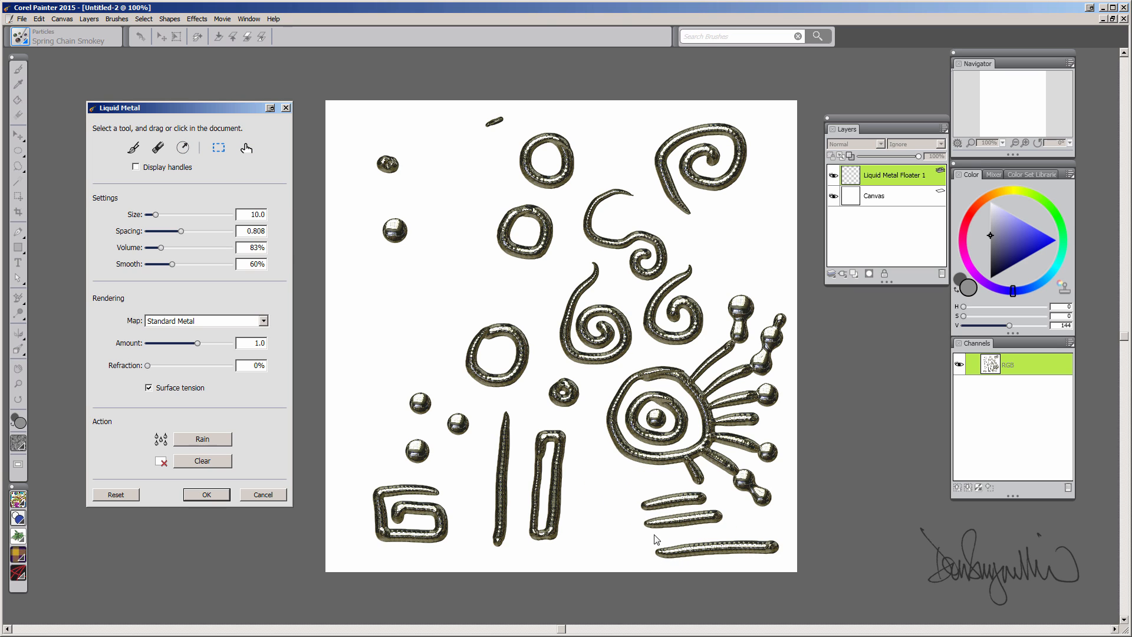
left_click_drag(643, 533, 790, 571)
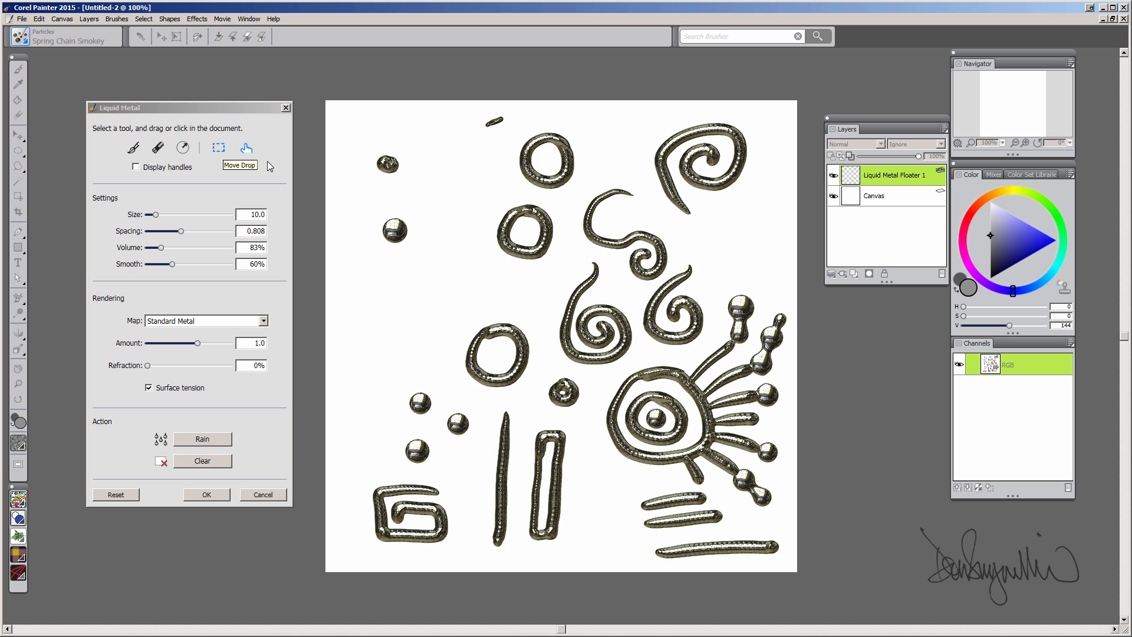
left_click(247, 149)
left_click_drag(730, 546, 718, 537)
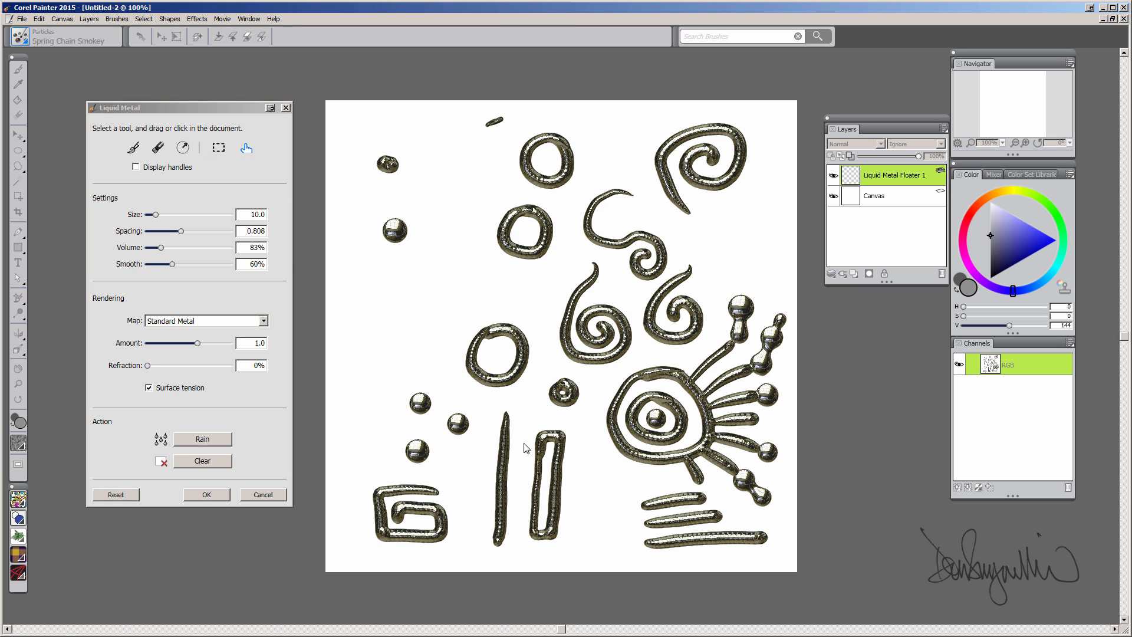
left_click_drag(420, 403, 776, 526)
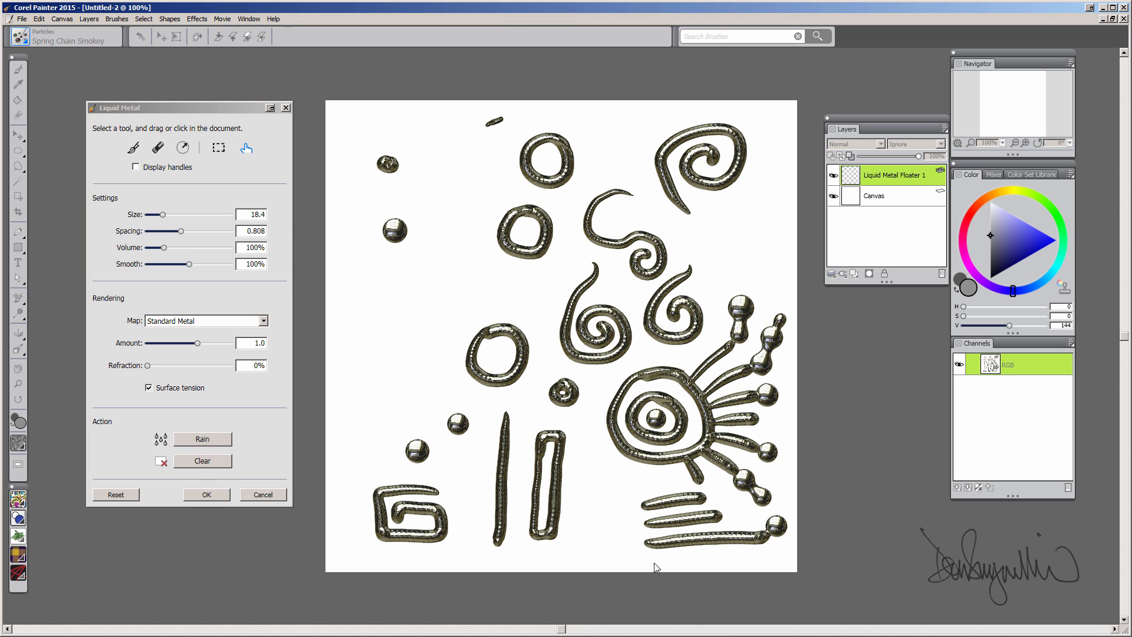
left_click_drag(458, 423, 735, 517)
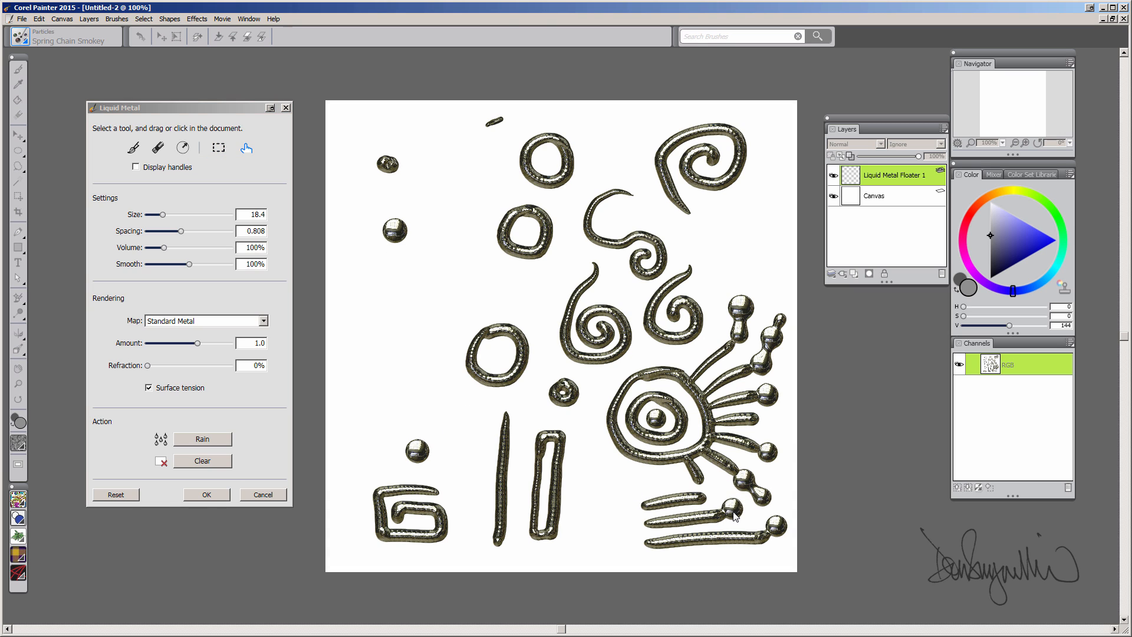
left_click(207, 496)
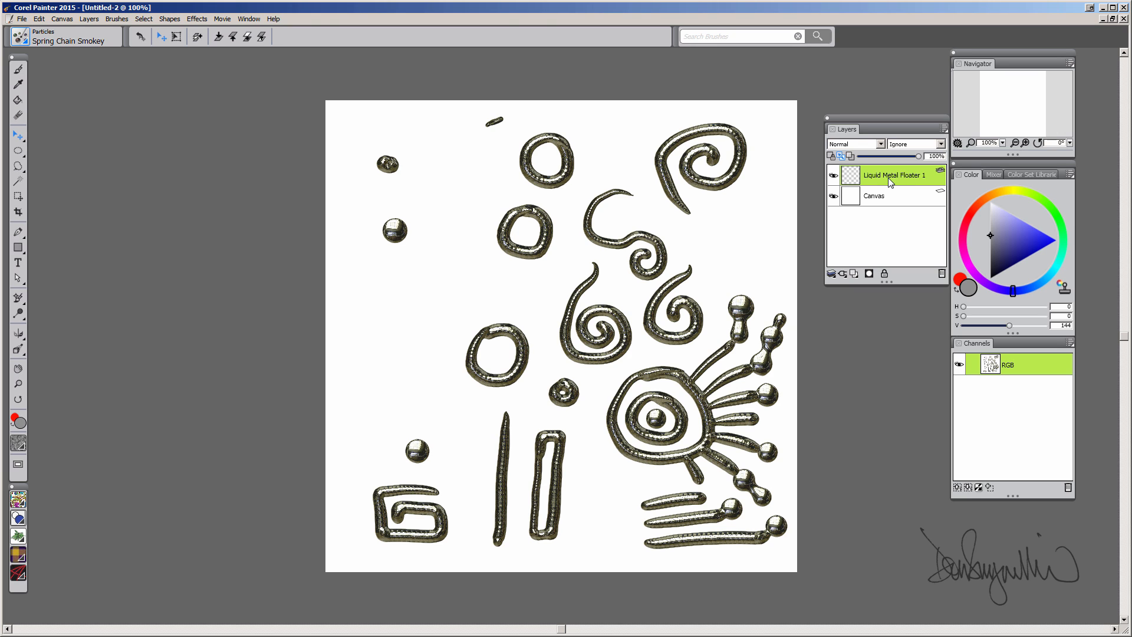
- Convert the Liquid Metal floater into a default layer
right_click(886, 175)
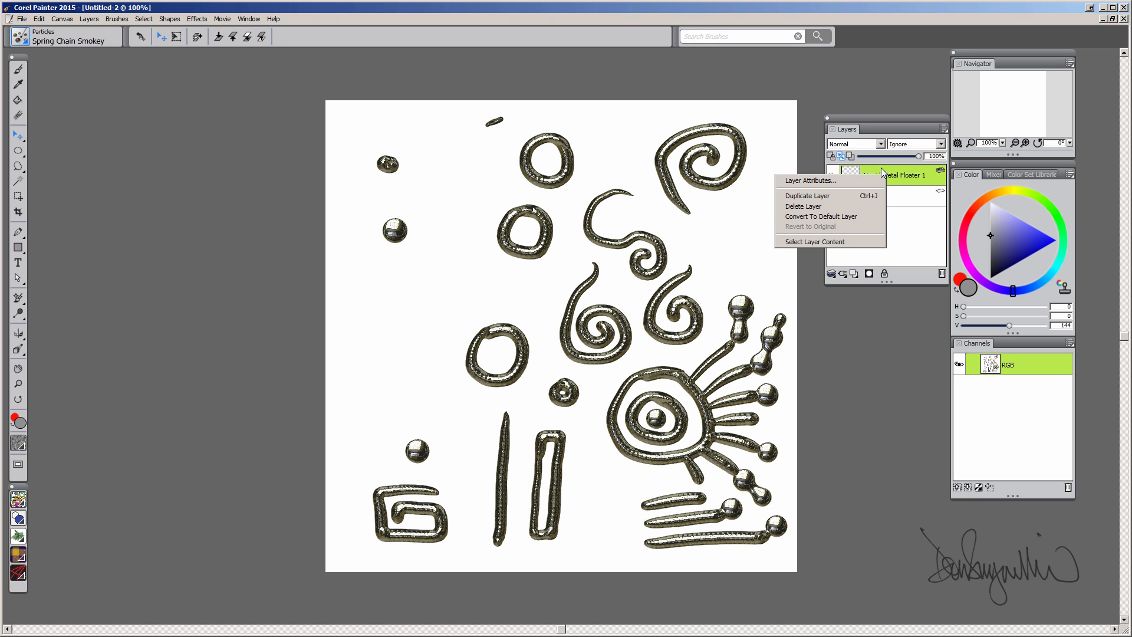
left_click(836, 216)
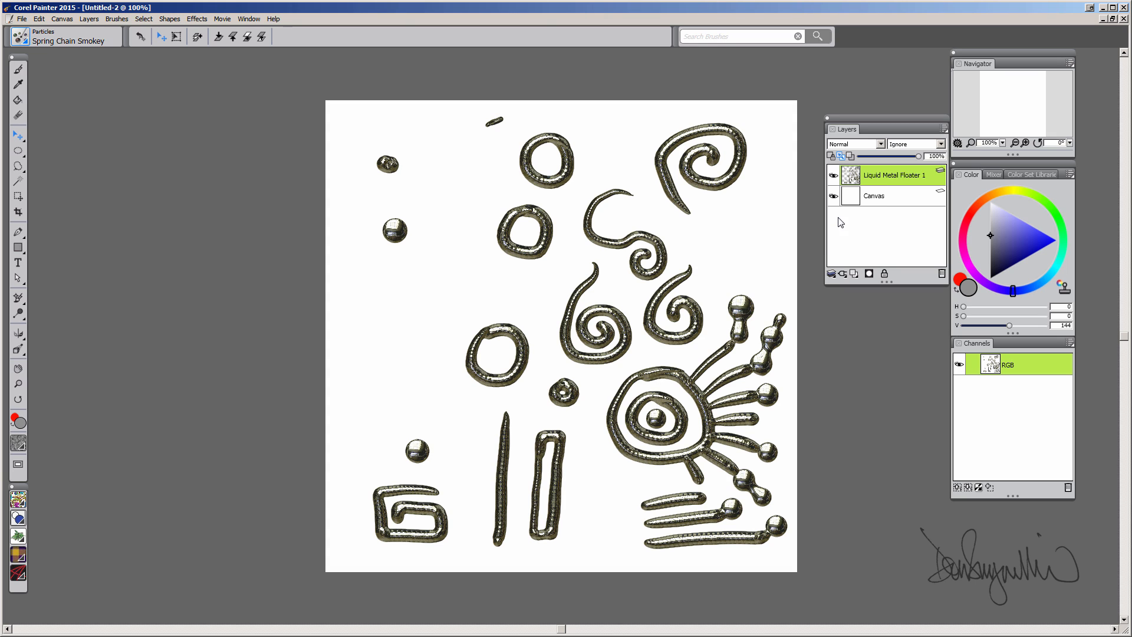
double_click(889, 176)
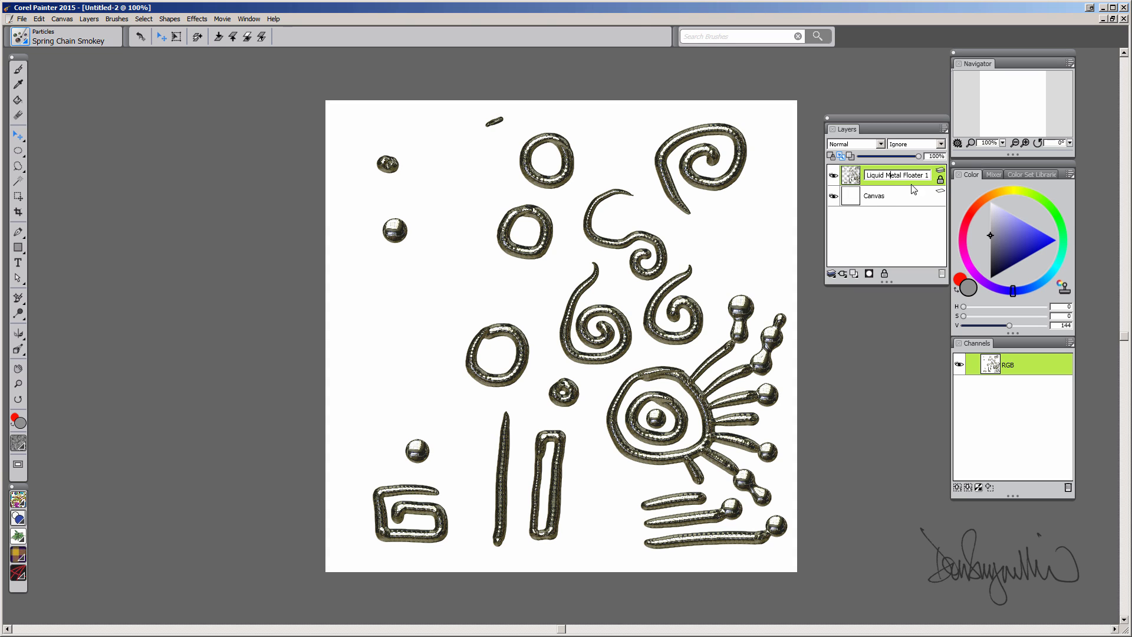
- Lasso and delete every shape except the eye-and-rays figure, then move it toward centre
left_click(18, 166)
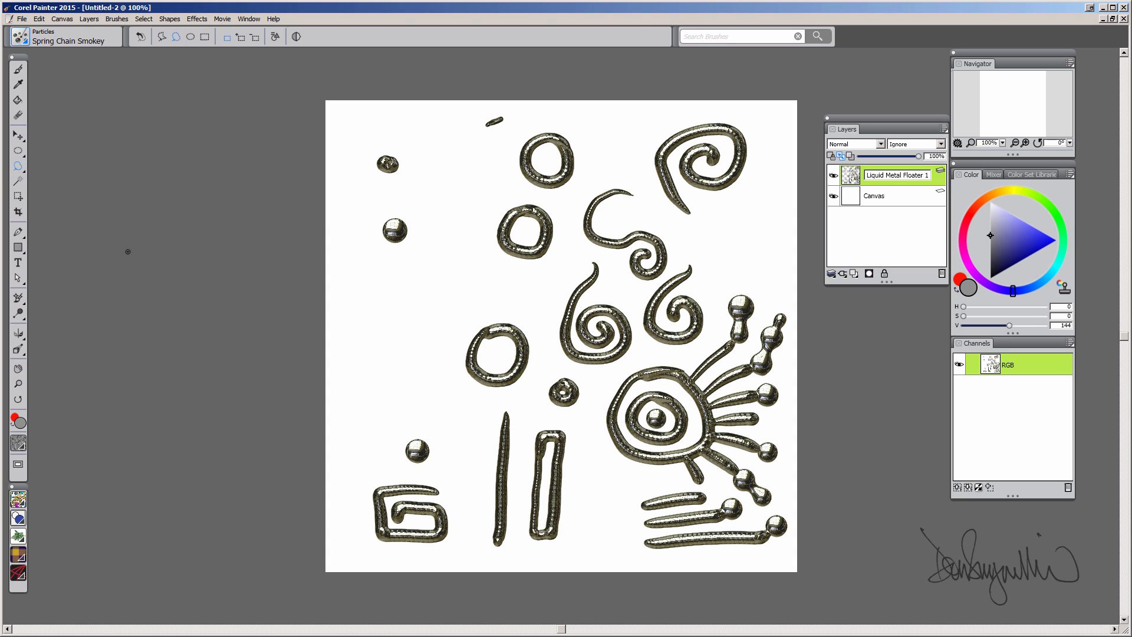
mouse_move(603, 567)
left_mouse_down()
mouse_move(600, 387)
mouse_move(679, 355)
left_mouse_up()
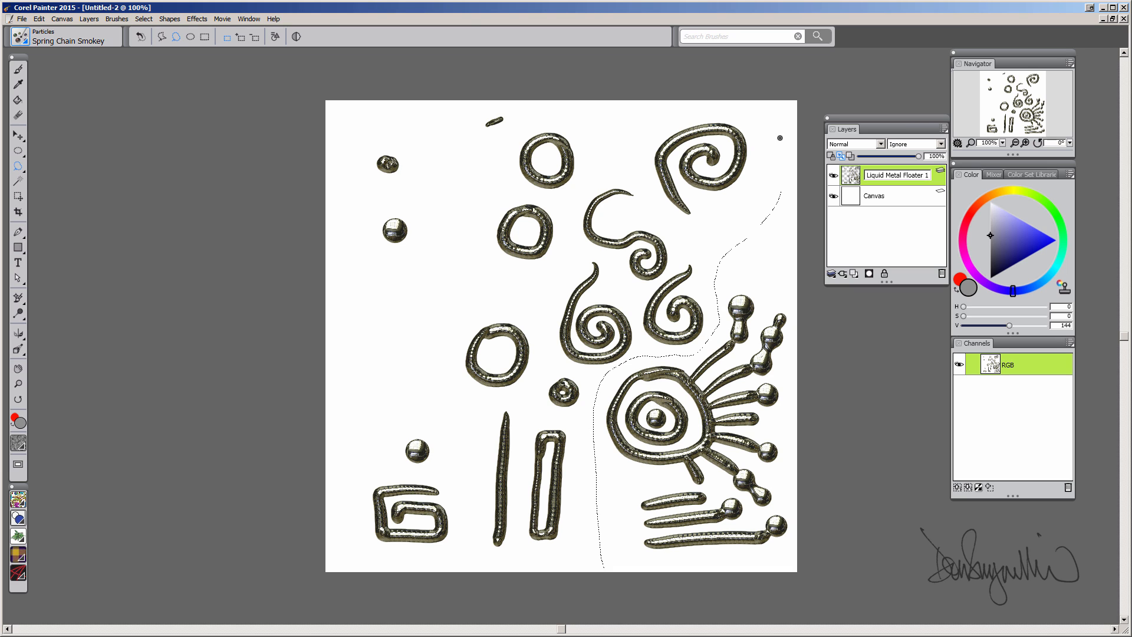
mouse_move(779, 137)
left_mouse_down()
mouse_move(447, 73)
mouse_move(319, 460)
mouse_move(601, 561)
left_mouse_up()
key("Delete")
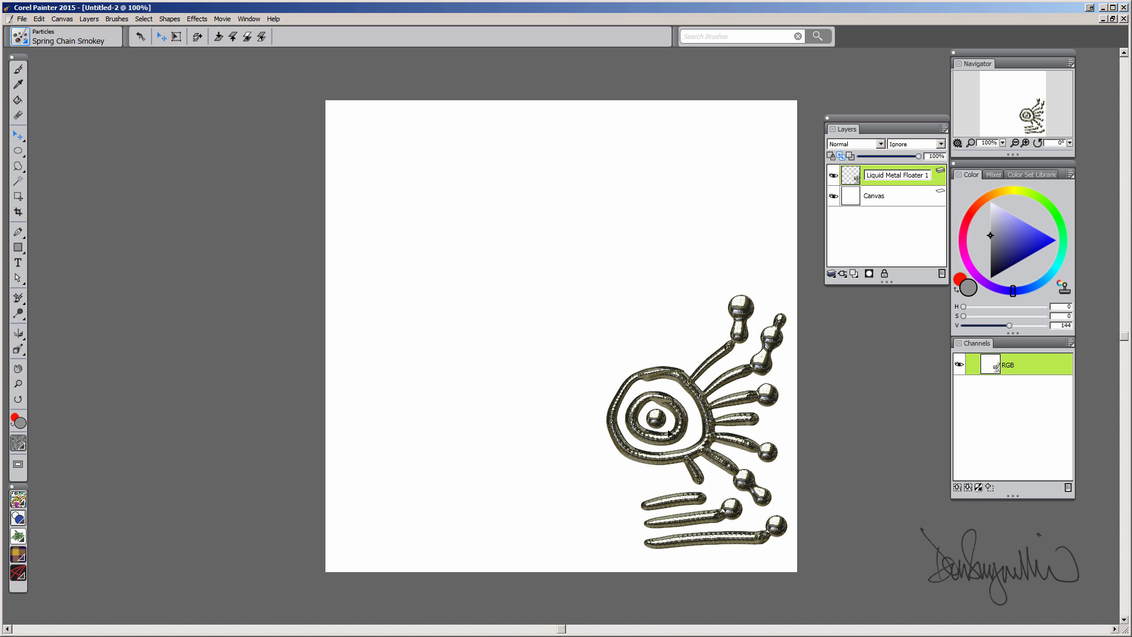
left_click_drag(670, 433, 575, 326)
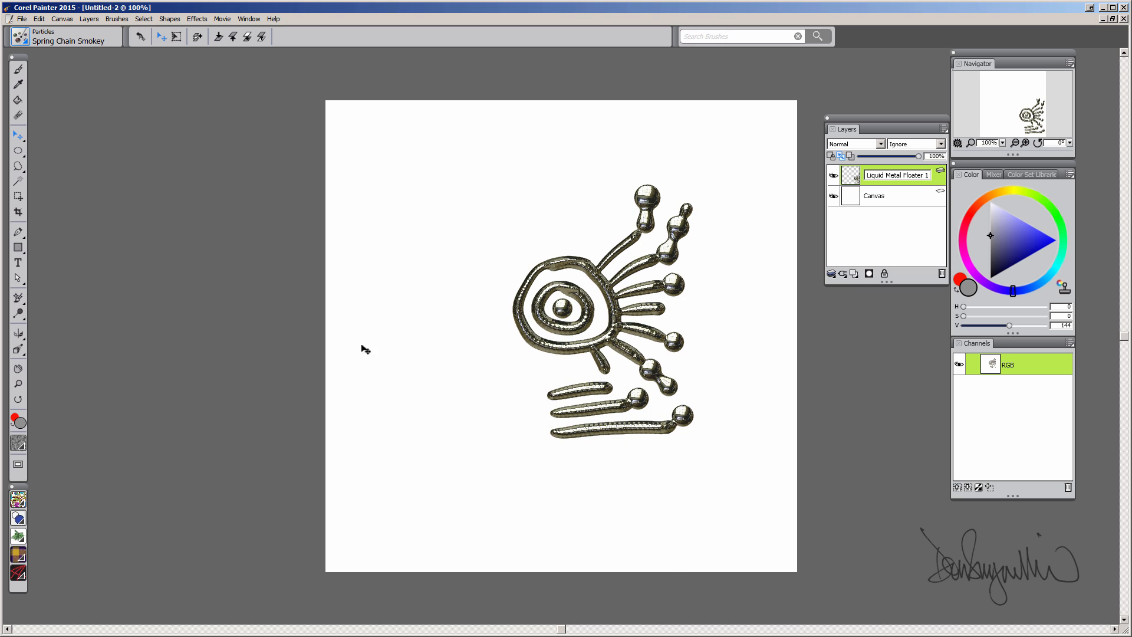
left_click(18, 151)
- Rectangle-select and delete the left half of the eye figure
left_click(35, 151)
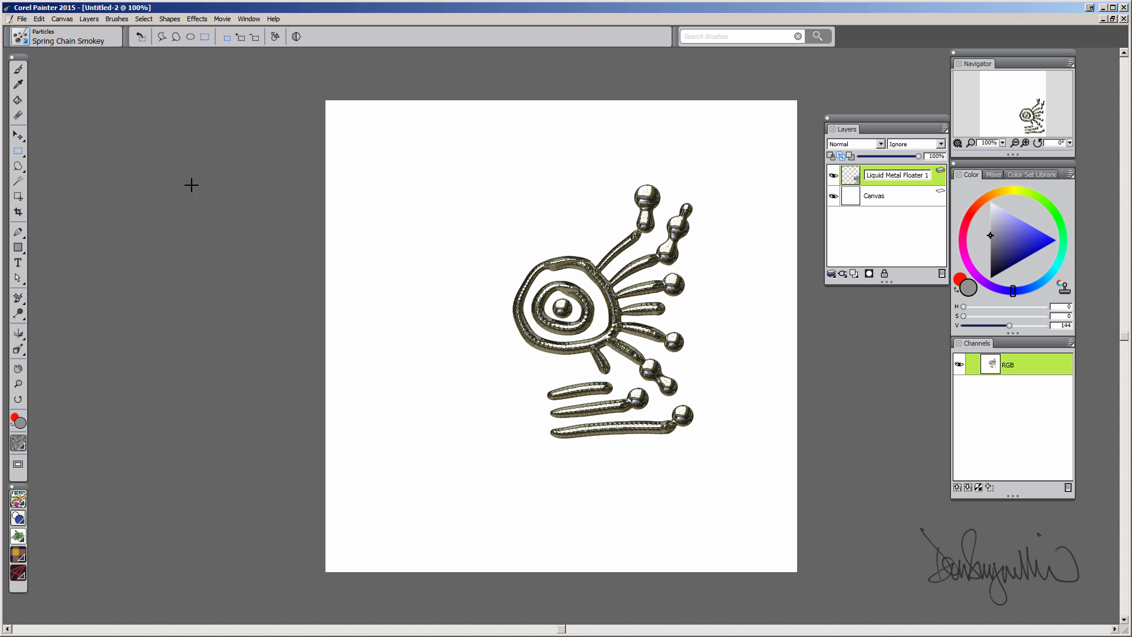
left_click_drag(407, 180, 560, 502)
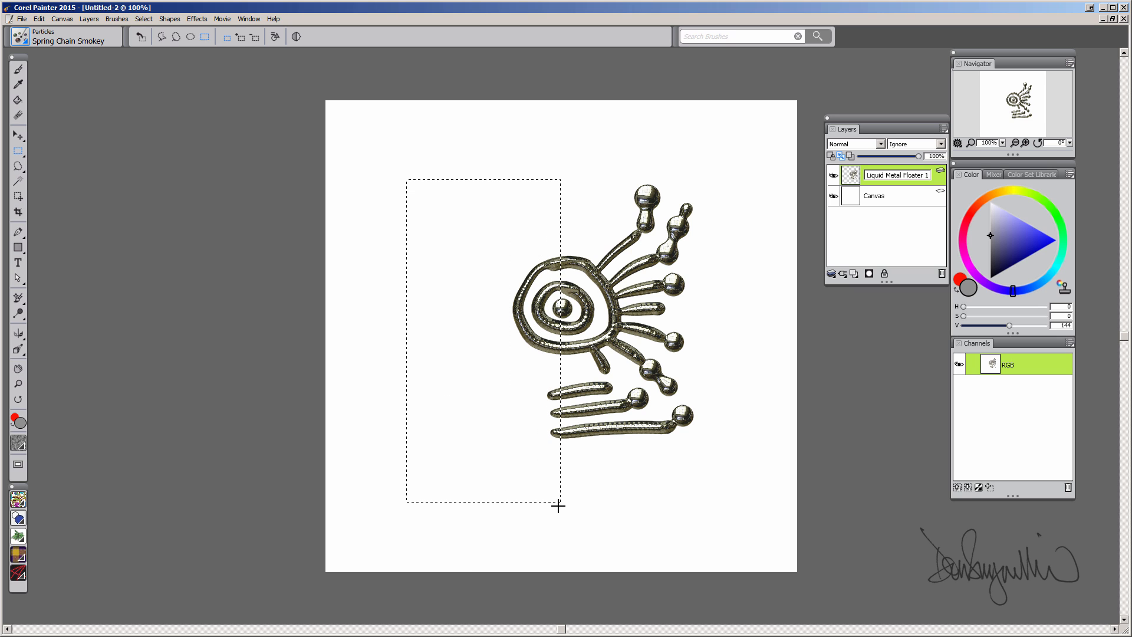
key("Delete")
- Duplicate the half-figure layer, flip the copy horizontally, and place it mirrored on the left
right_click(890, 175)
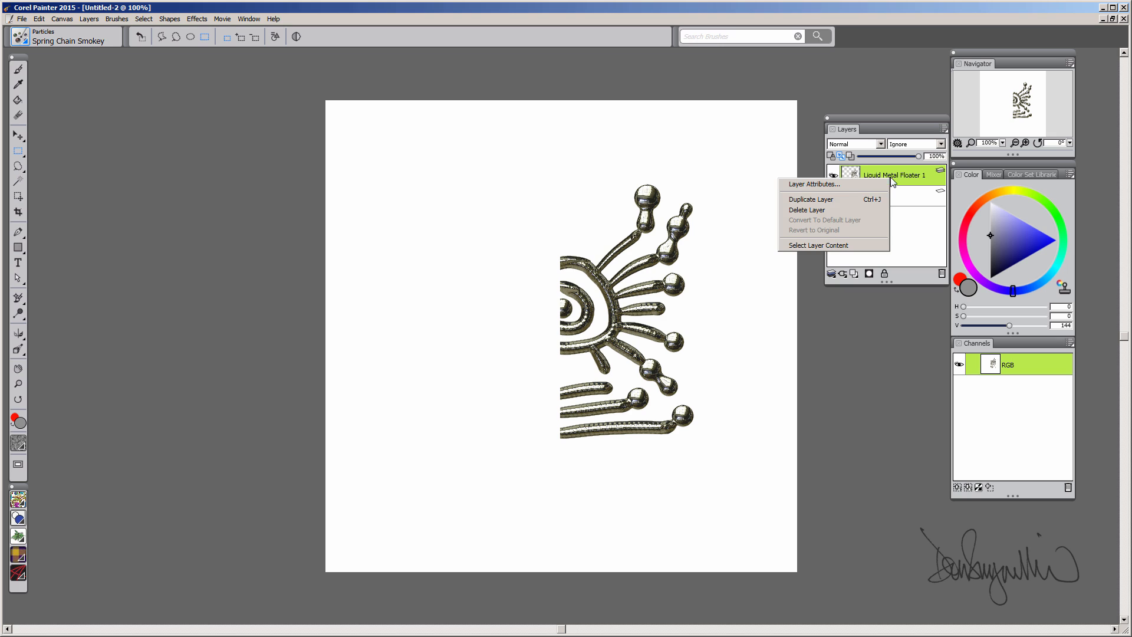
left_click(836, 205)
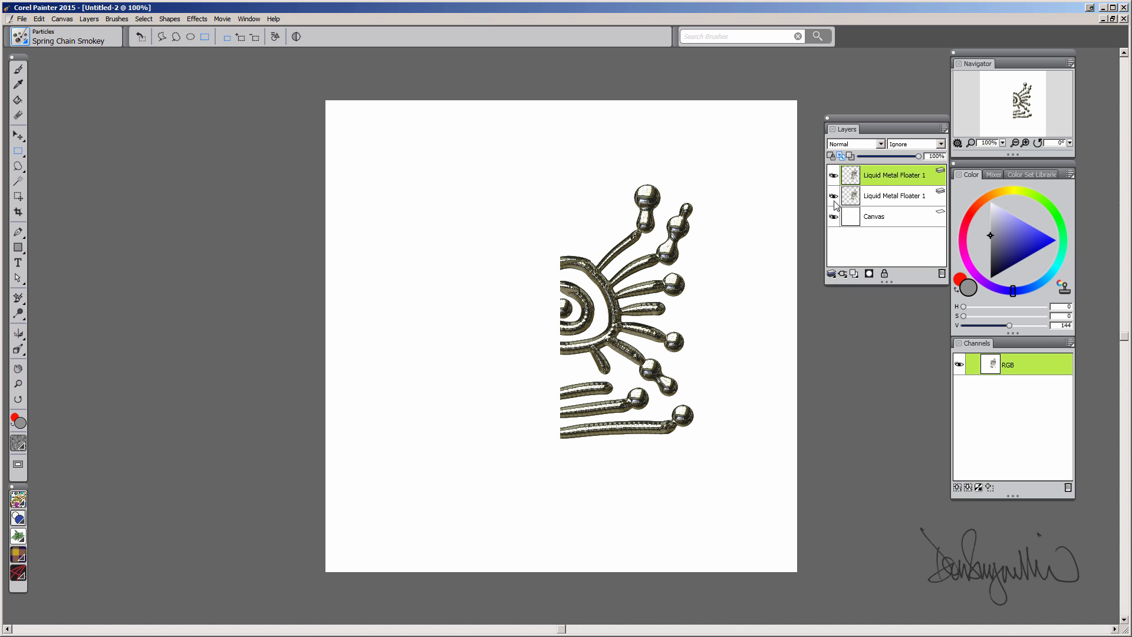
left_click(834, 176)
left_click(834, 176)
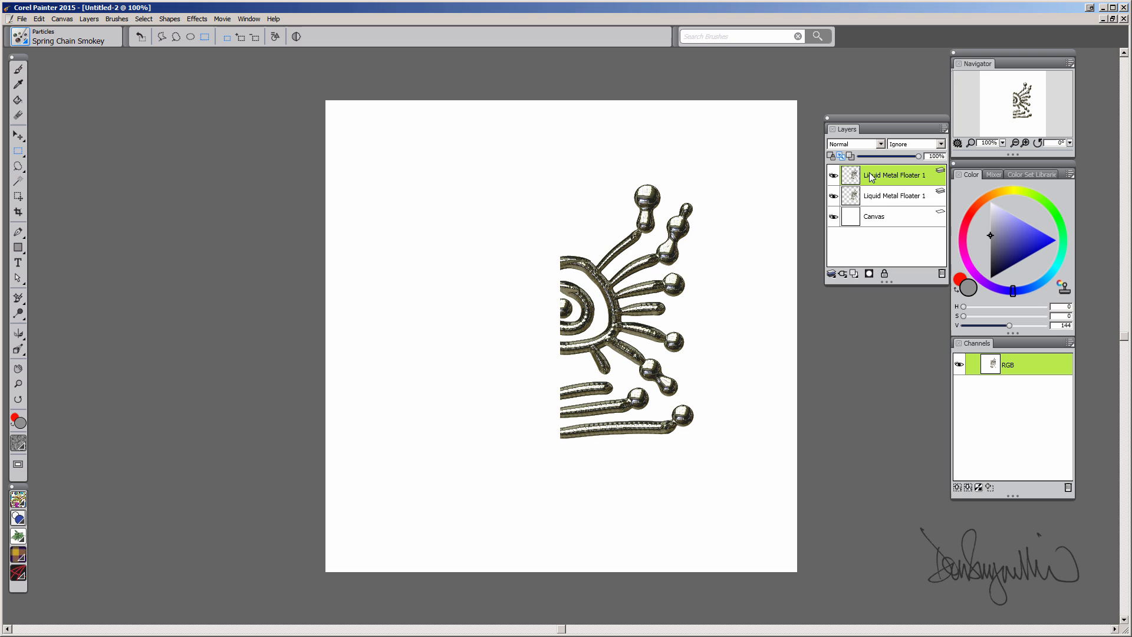
left_click(41, 20)
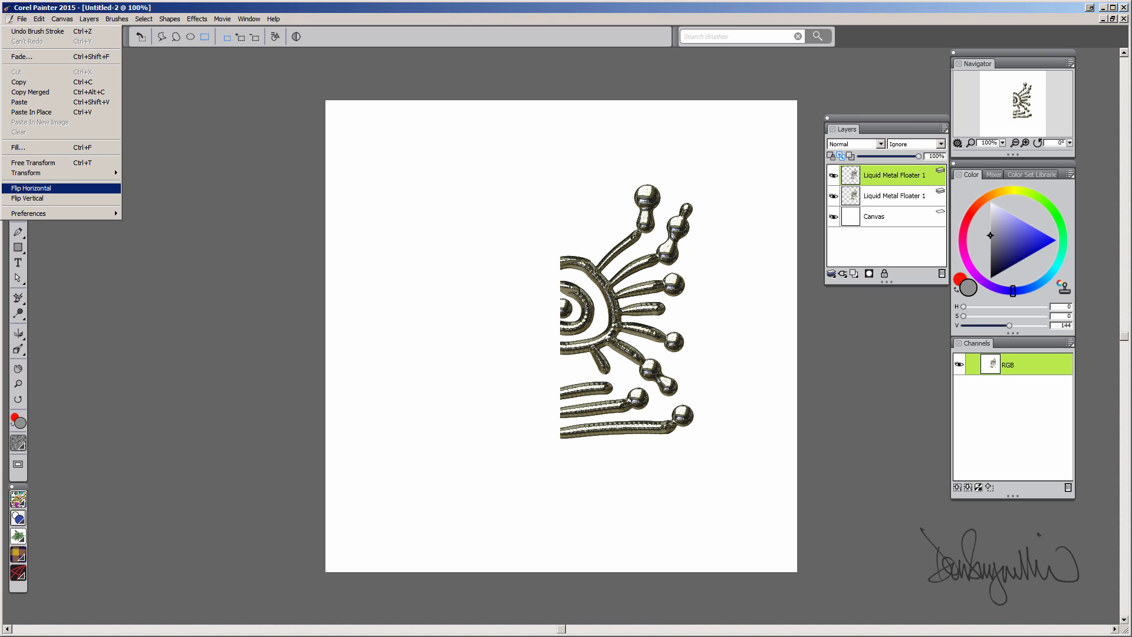
left_click(36, 189)
left_click_drag(607, 324, 526, 334)
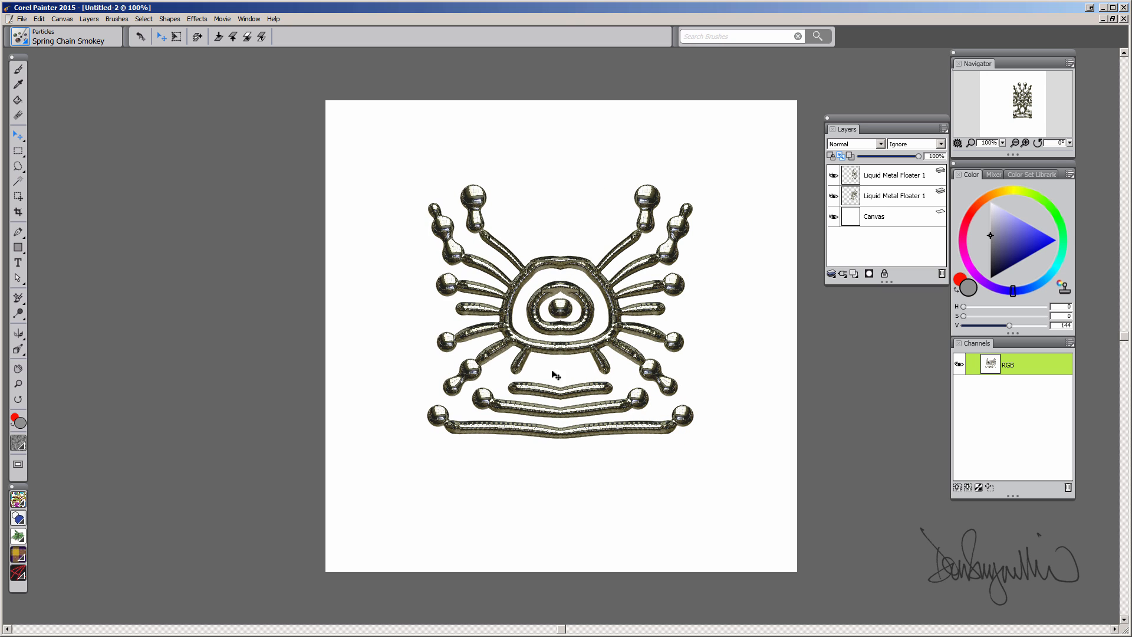
- Select both half layers and collapse them into one layer
left_click(900, 197)
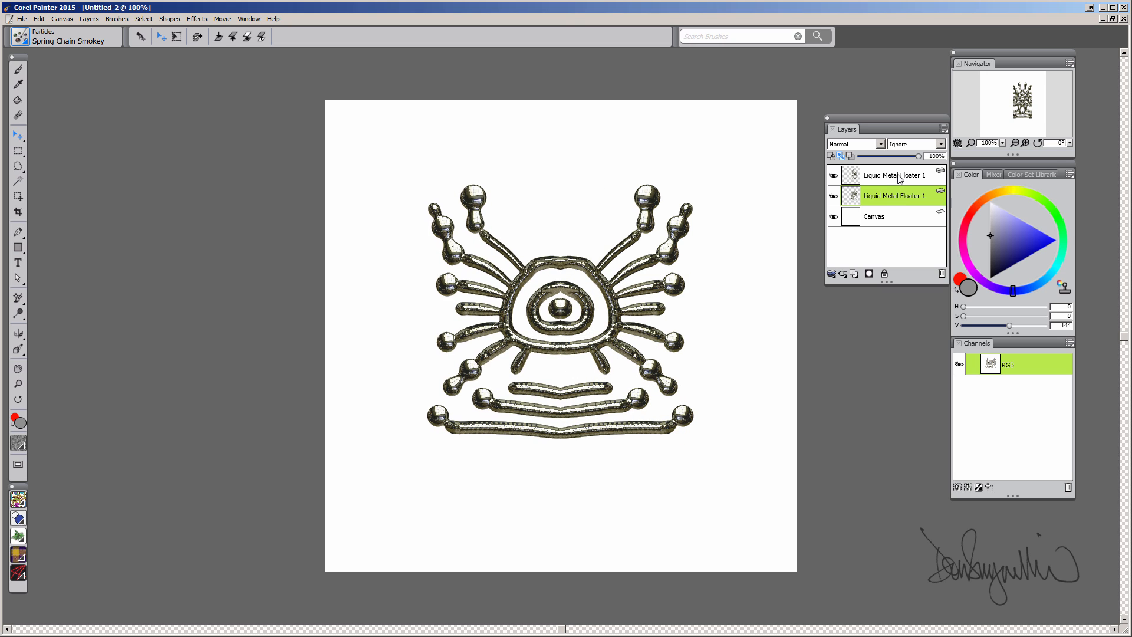
left_click(900, 175, "shift")
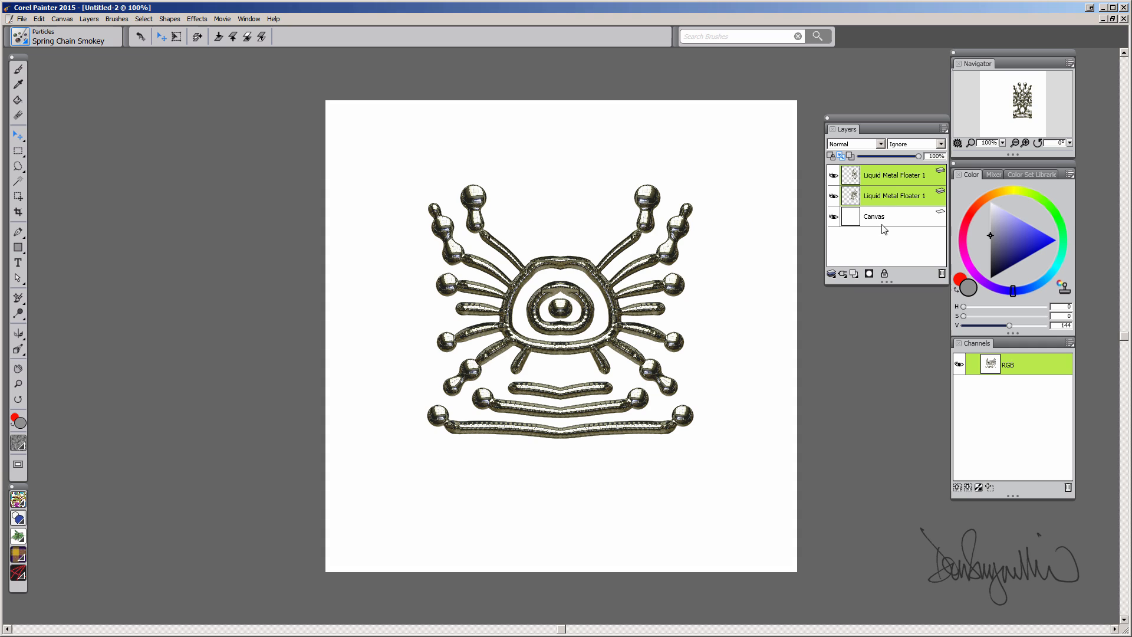
left_click(832, 274)
left_click(773, 309)
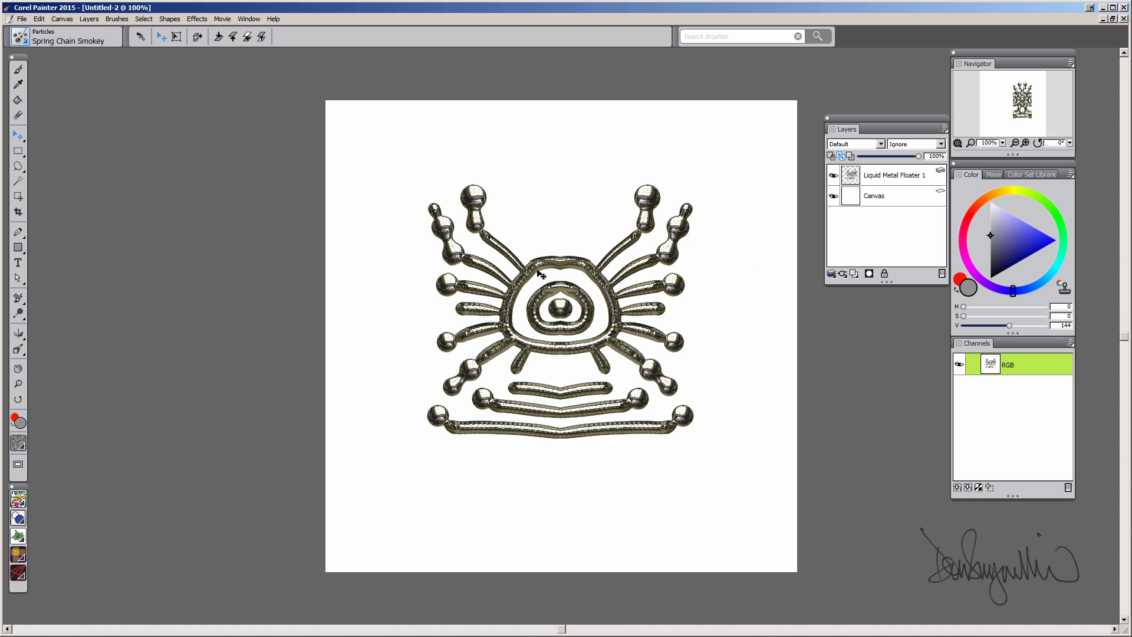
- Nudge the creature to centre and add a drop shadow with Opacity 63% and Radius 10.0
left_click_drag(558, 266, 563, 270)
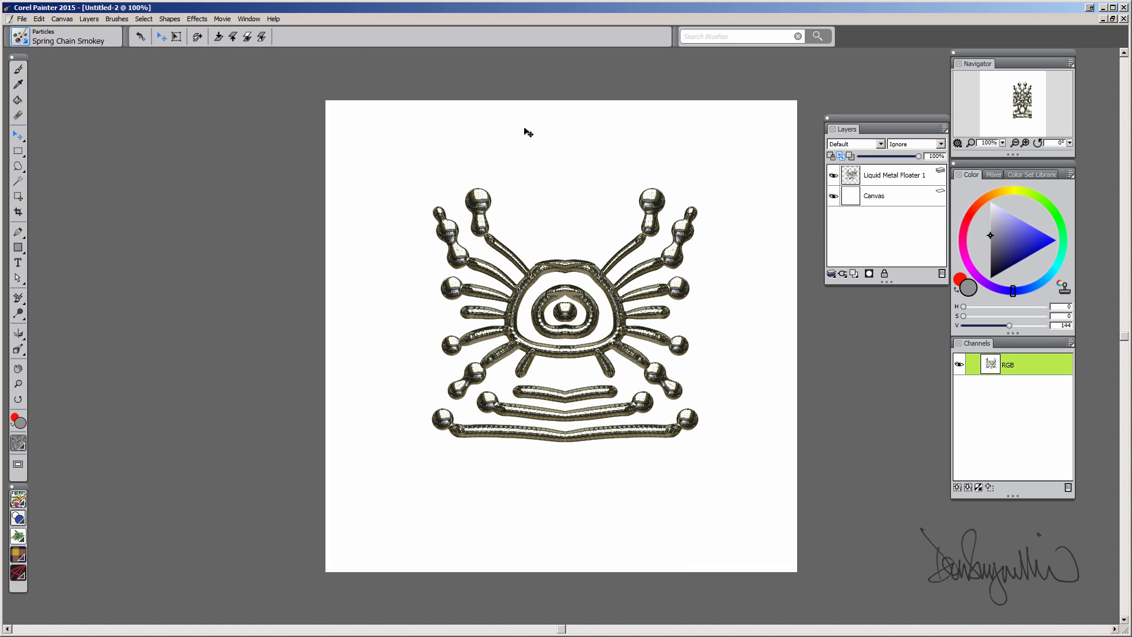
left_click(199, 19)
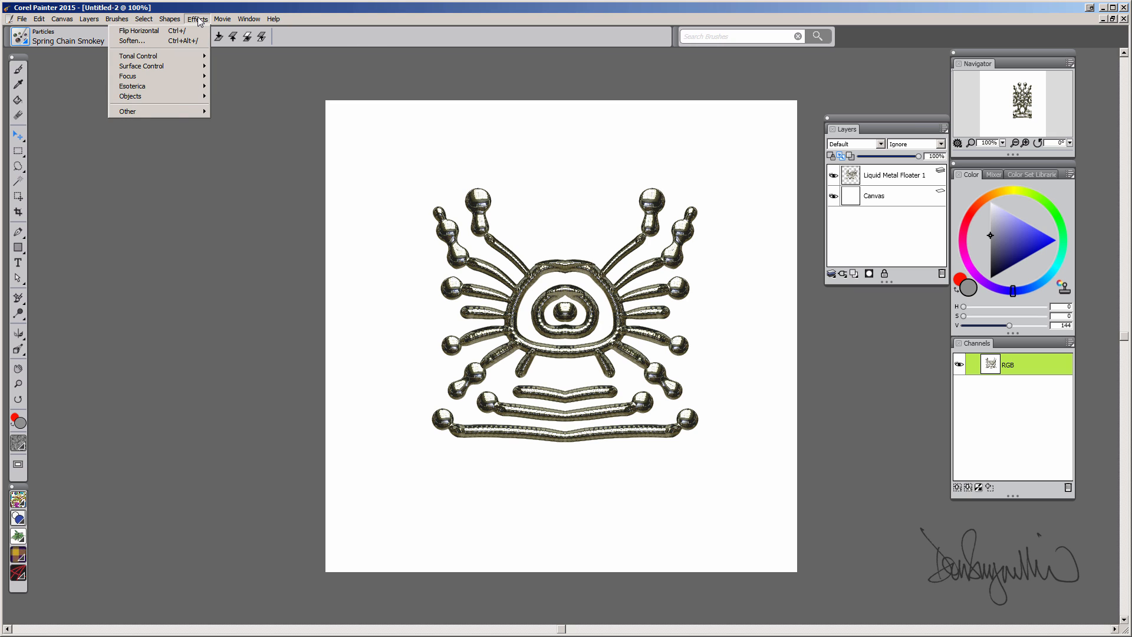
mouse_move(174, 99)
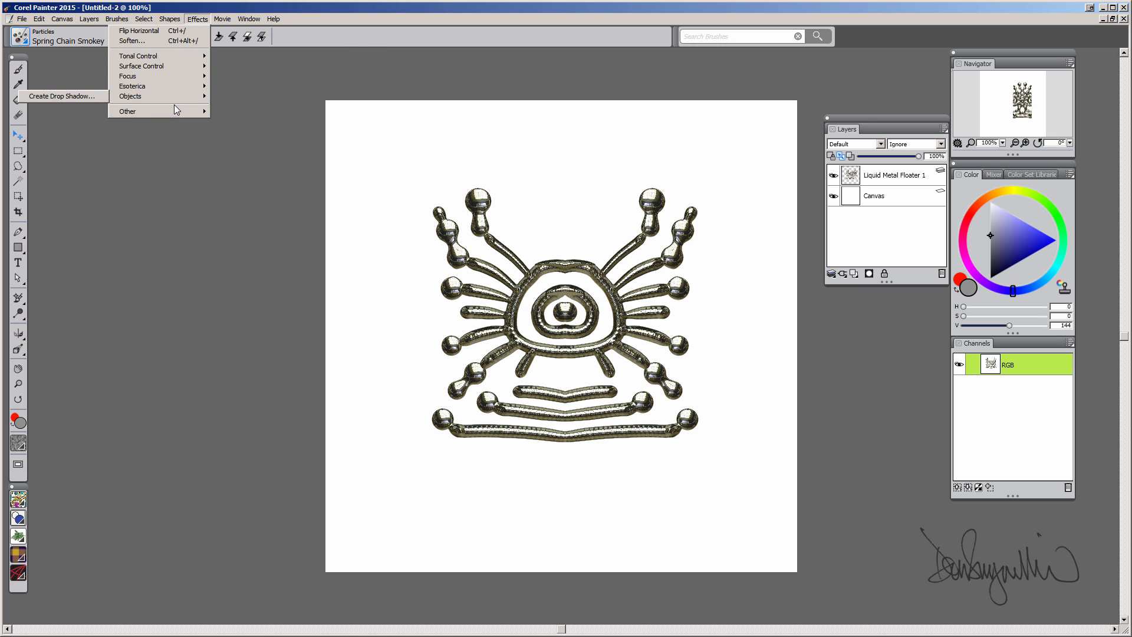
left_click(82, 98)
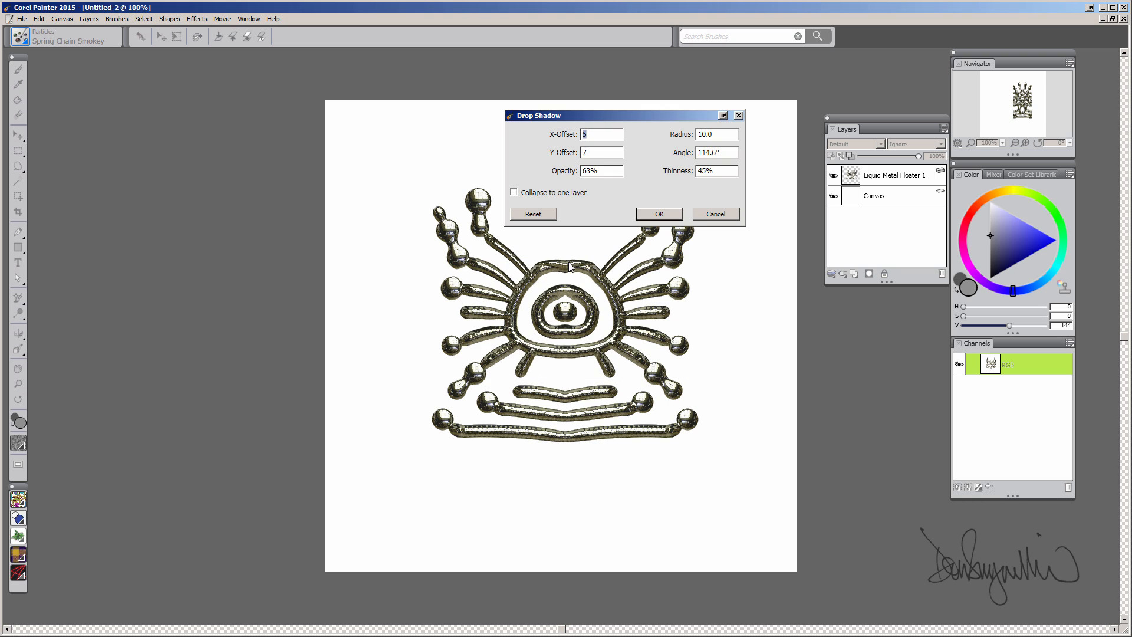
left_click_drag(571, 266, 630, 114)
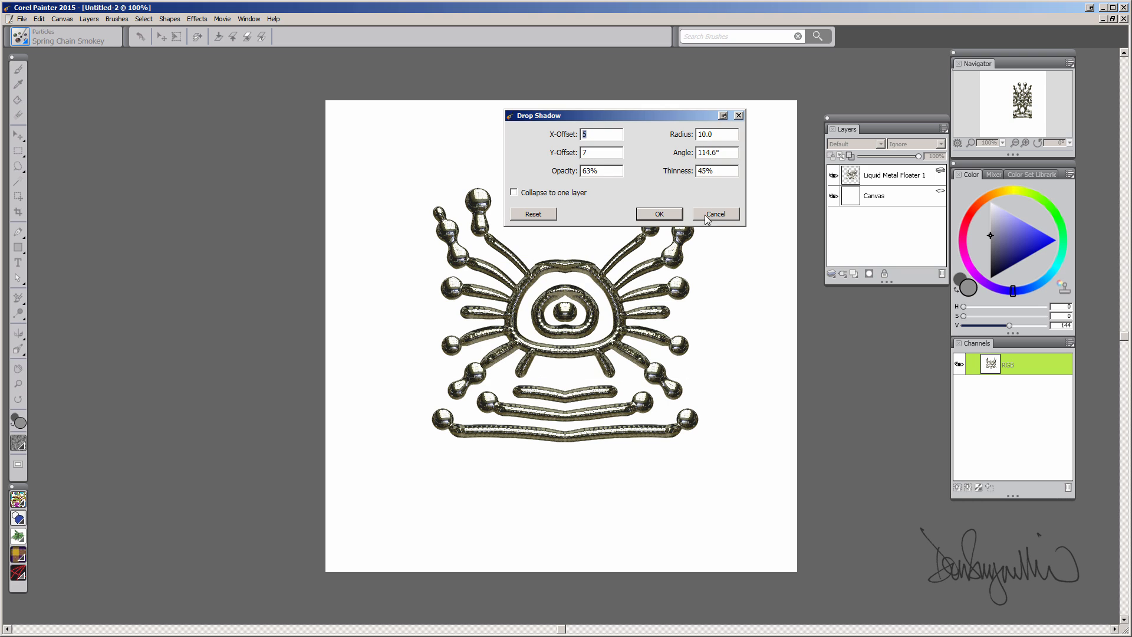
left_click(660, 215)
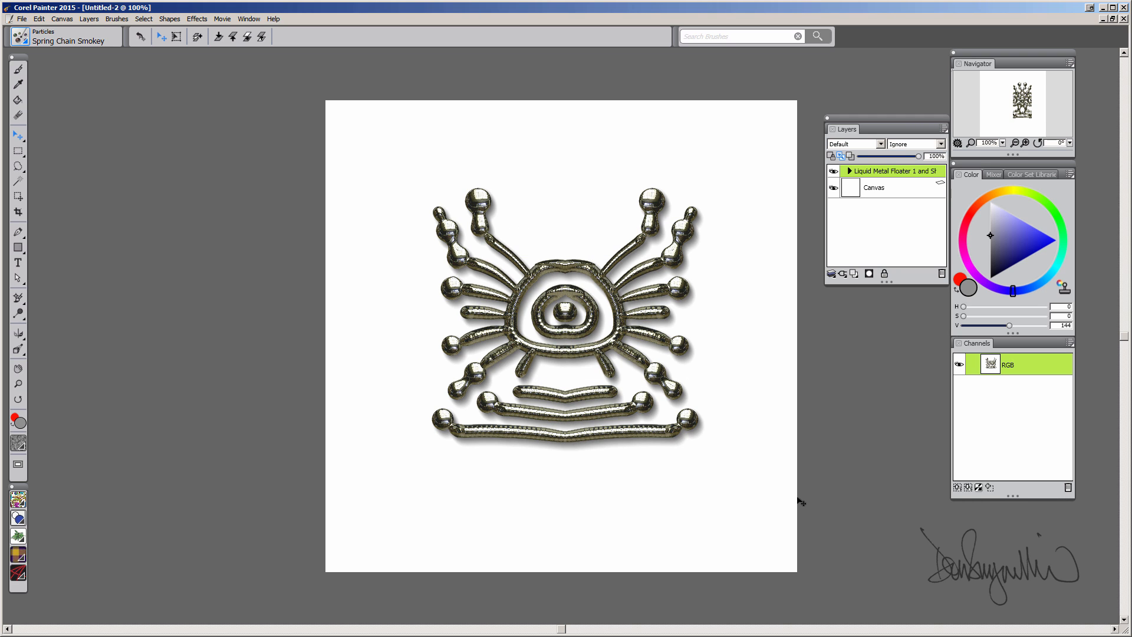